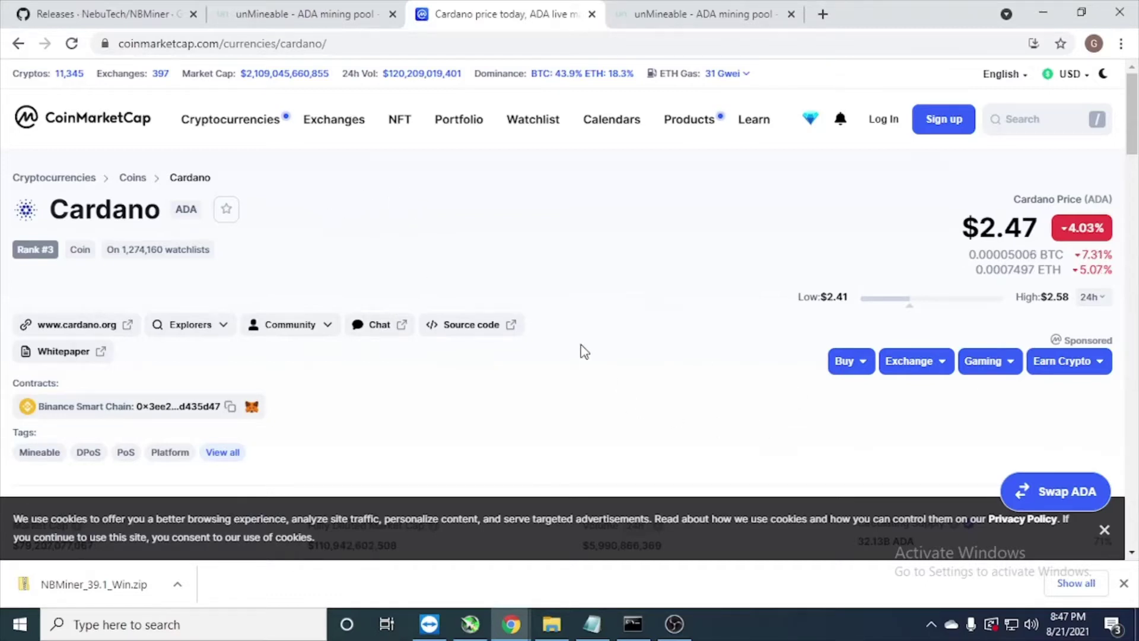
# Scroll through the CoinMarketCap Cardano price page.
pyautogui.scroll(-1, 581, 350)
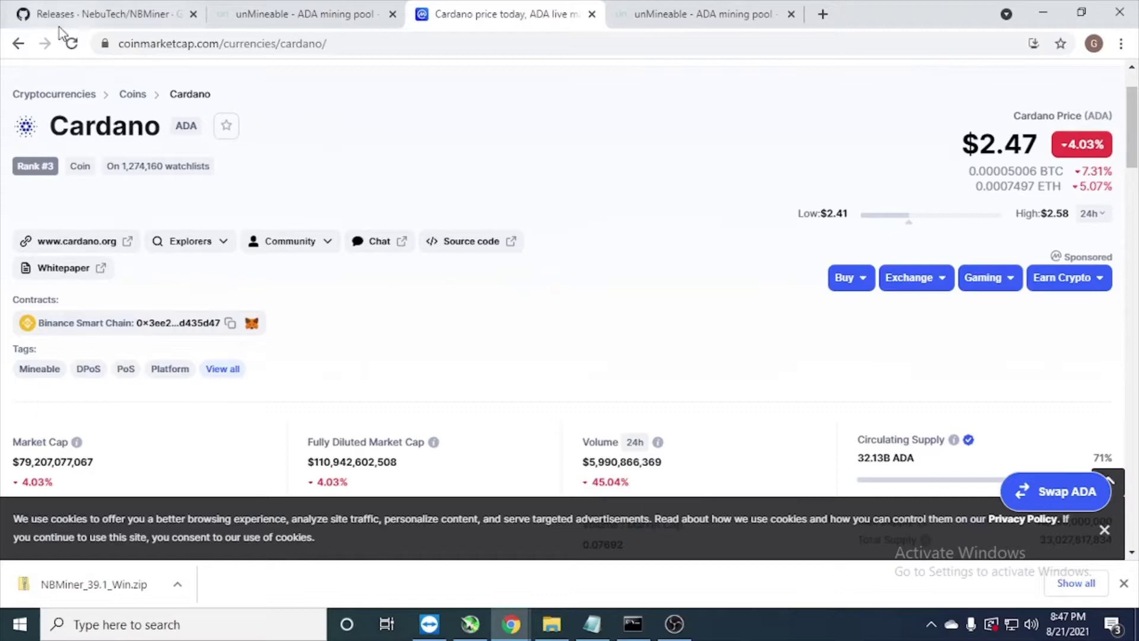
pyautogui.scroll(-2, 257, 319)
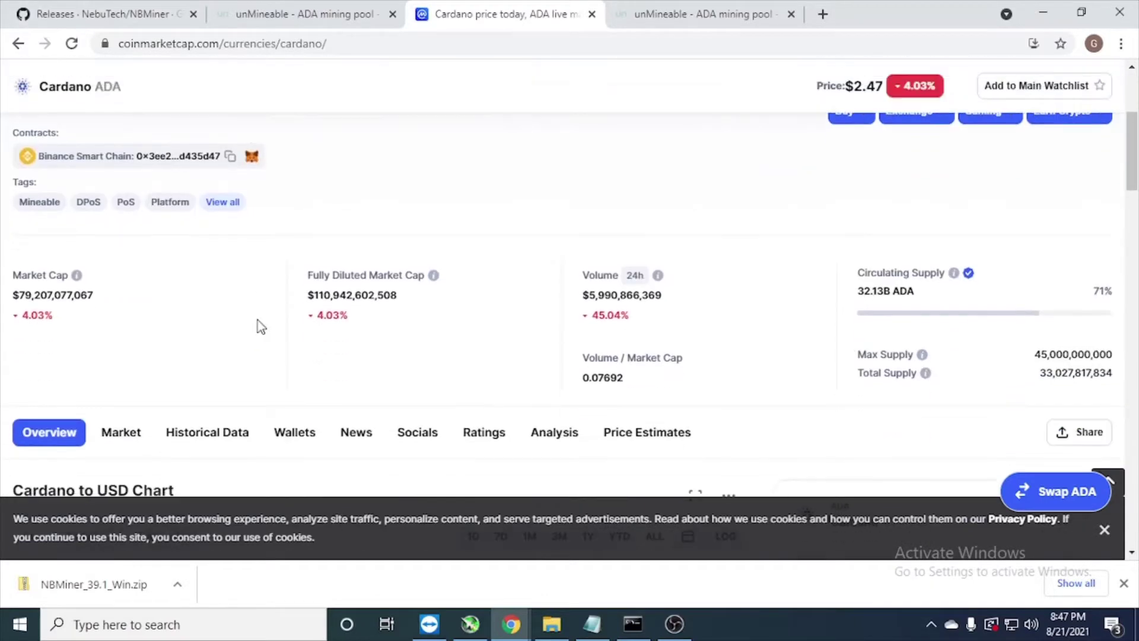
pyautogui.scroll(3, 258, 319)
# Search Google for 'nbminer download' in a new browser tab.
pyautogui.click(129, 15)
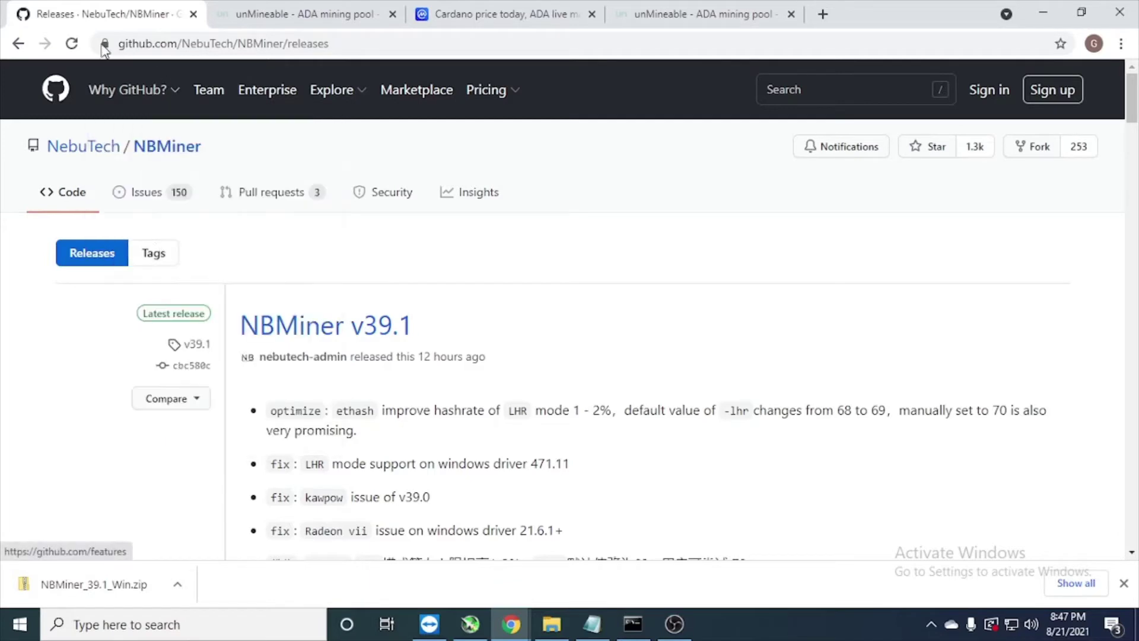
pyautogui.click(822, 23)
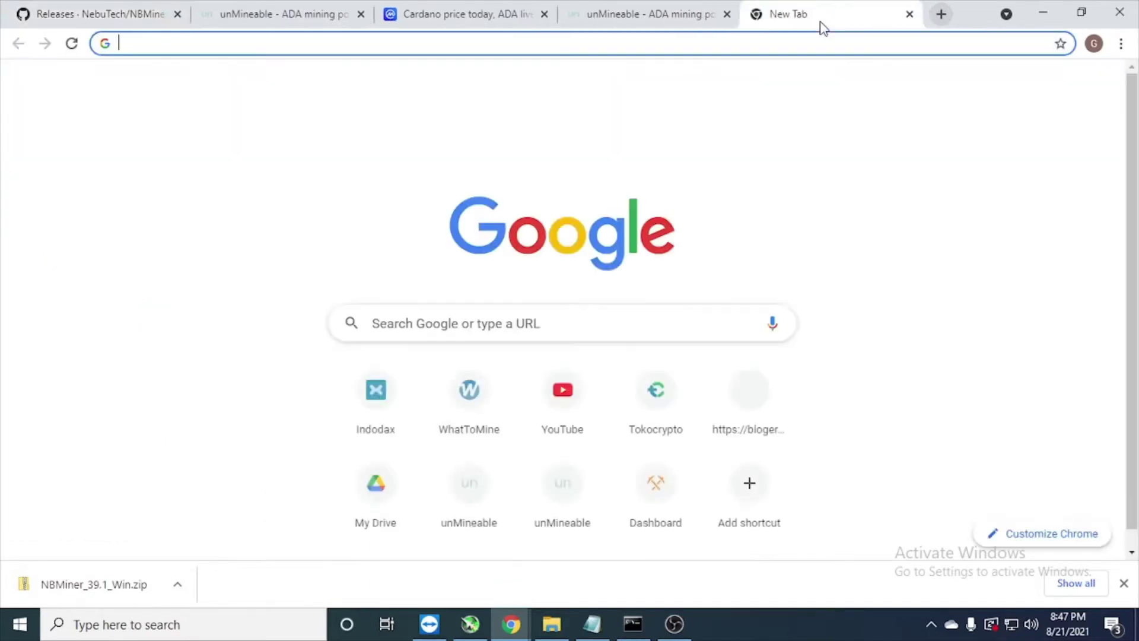
pyautogui.write('nbminer download')
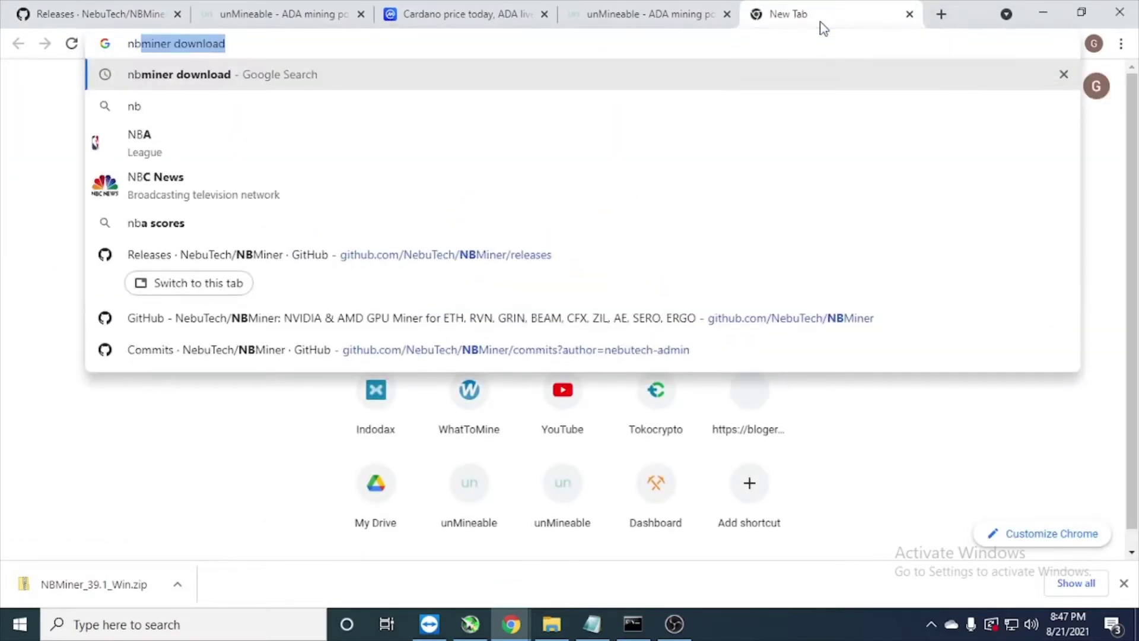
pyautogui.press('Return')
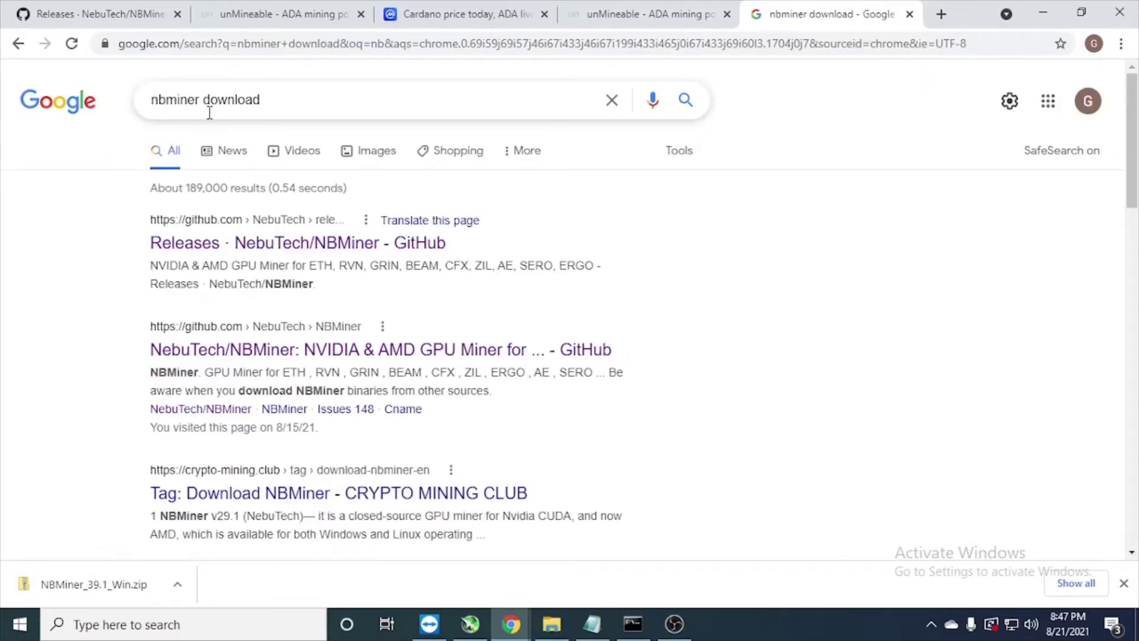
# Download NBMiner_39.1_Win.zip from the v39.1 release assets on GitHub.
pyautogui.click(286, 244)
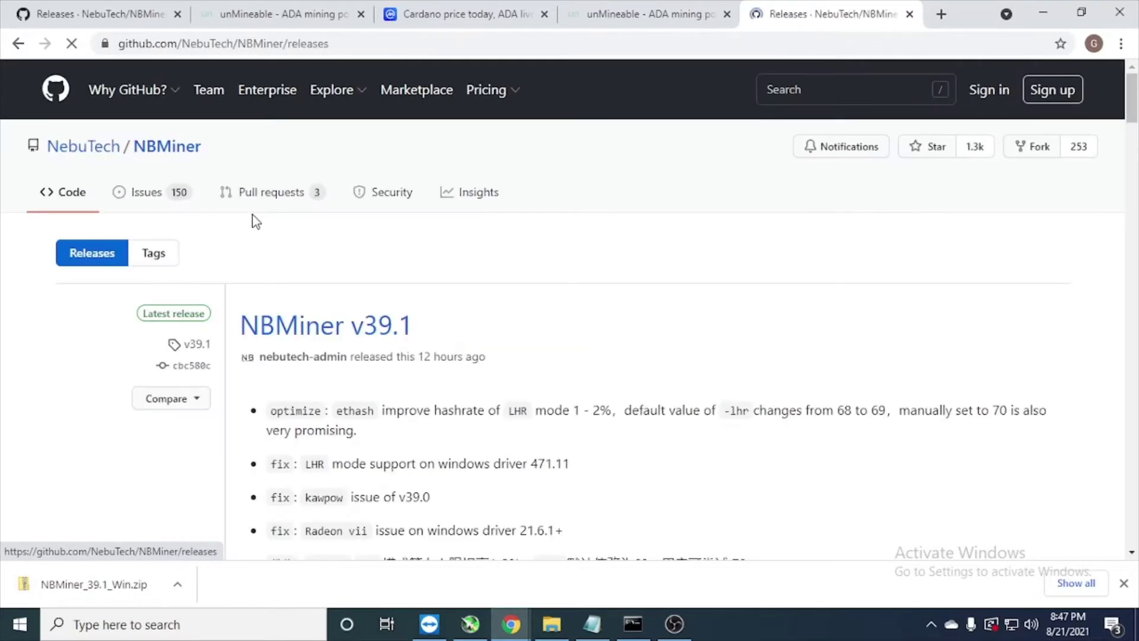
pyautogui.scroll(-1, 279, 293)
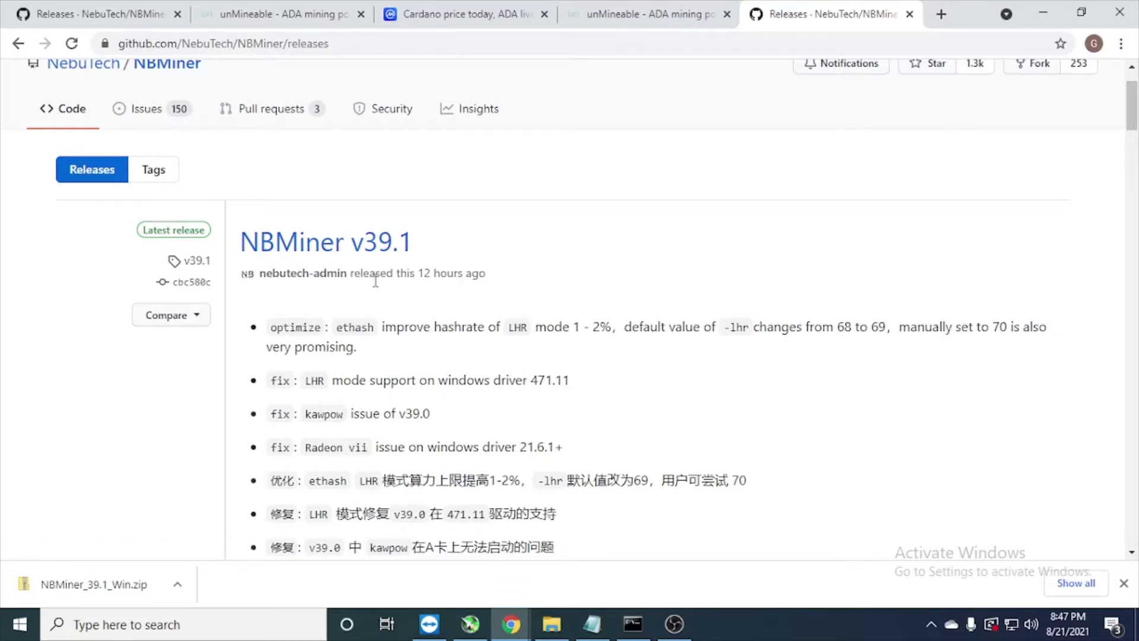
pyautogui.scroll(-10, 378, 290)
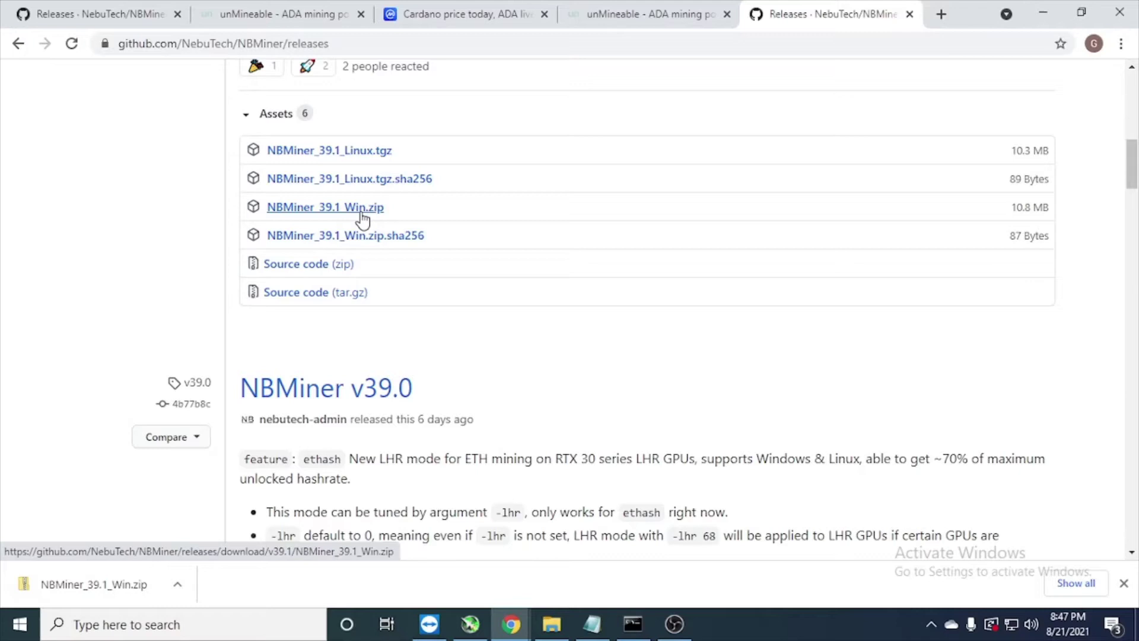
pyautogui.click(327, 215)
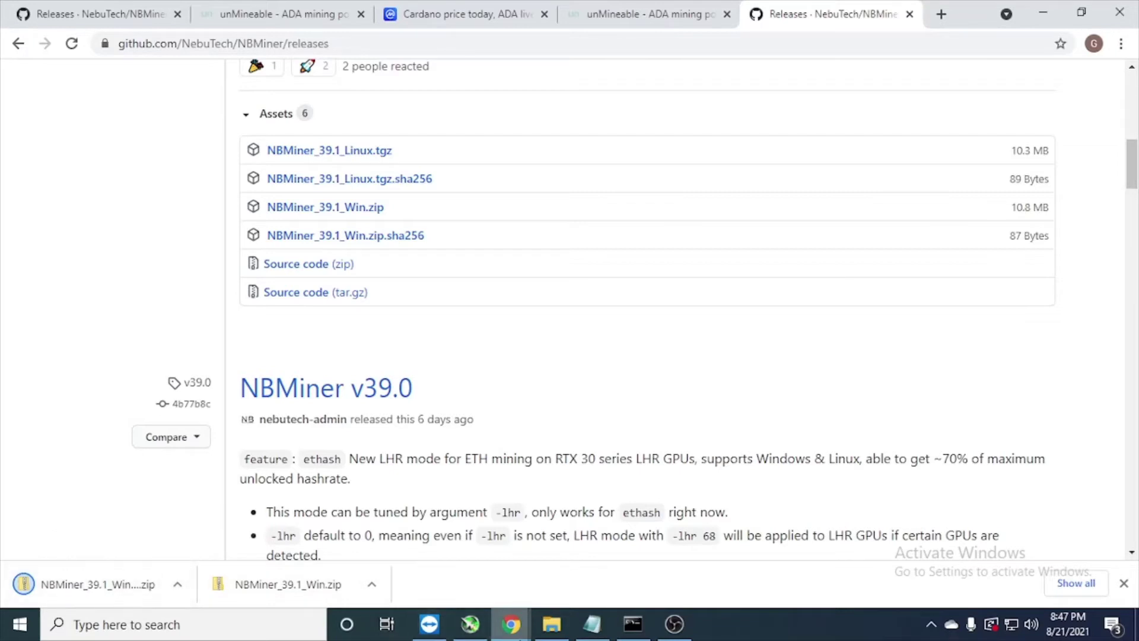
# Open the Downloads folder via This PC and bring up the NBMiner_39.1_Win zip's context menu.
pyautogui.click(556, 632)
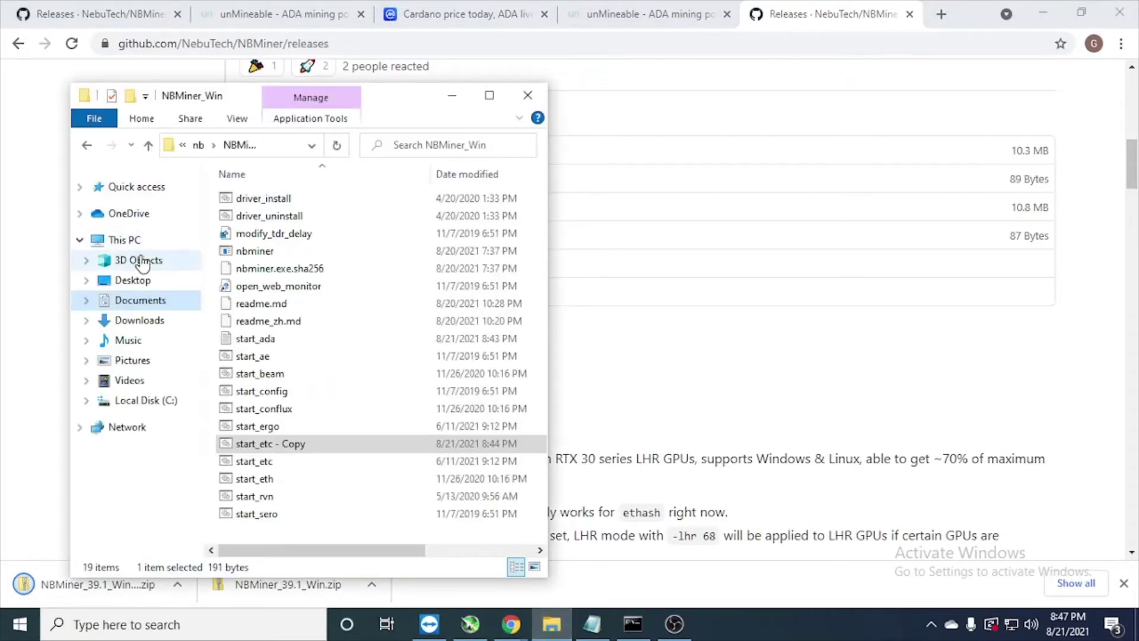
pyautogui.click(124, 239)
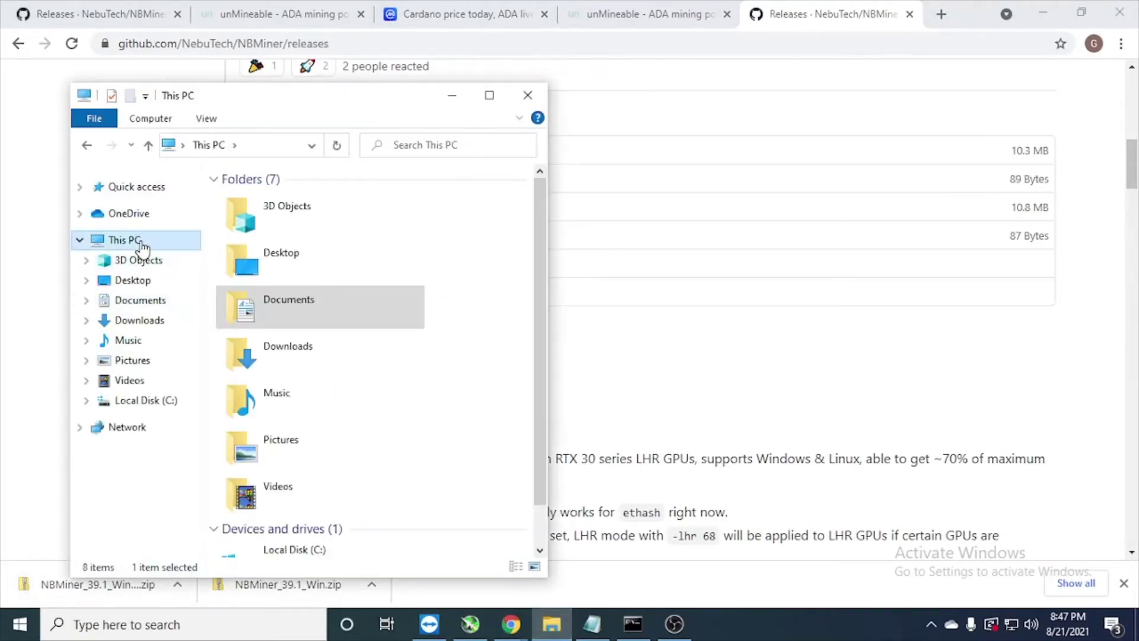
pyautogui.click(287, 352)
pyautogui.doubleClick(248, 352)
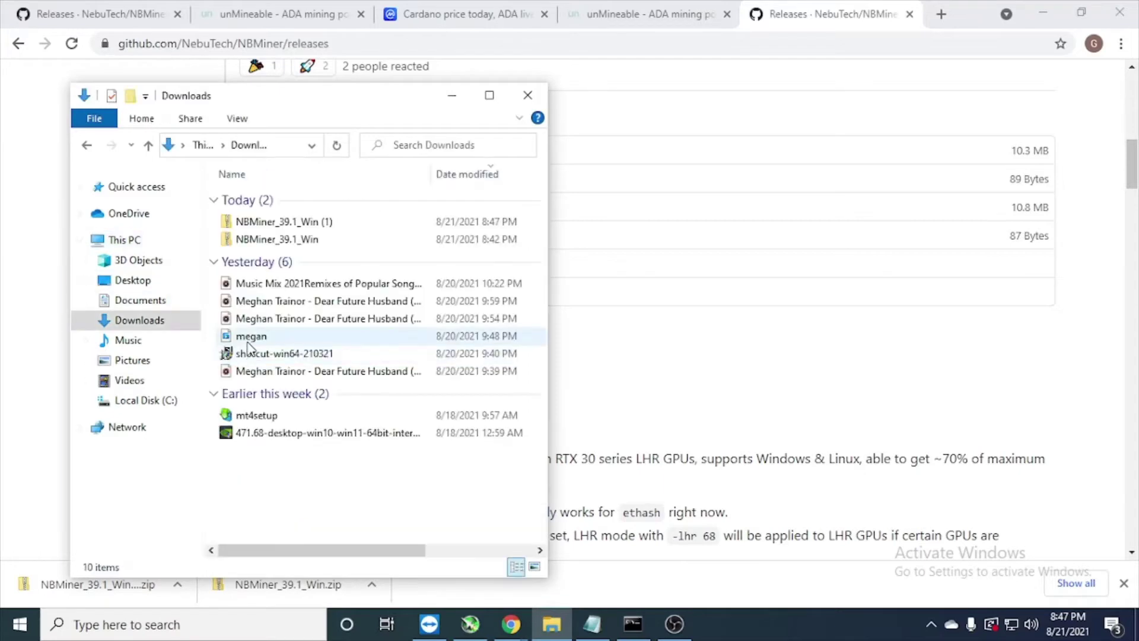
pyautogui.rightClick(333, 237)
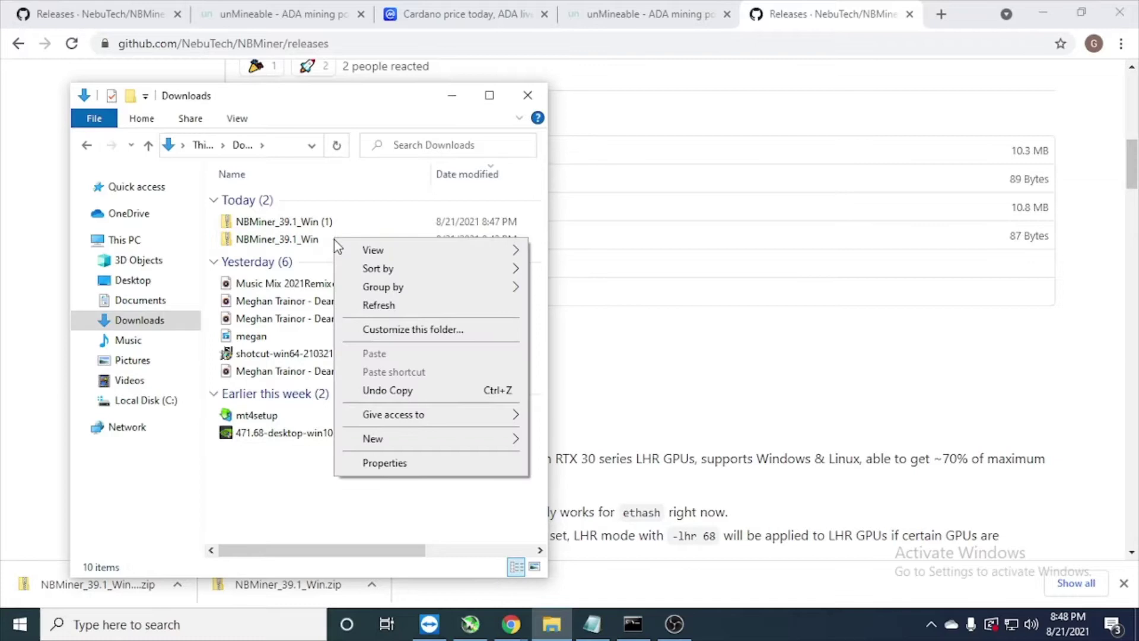
pyautogui.click(293, 241)
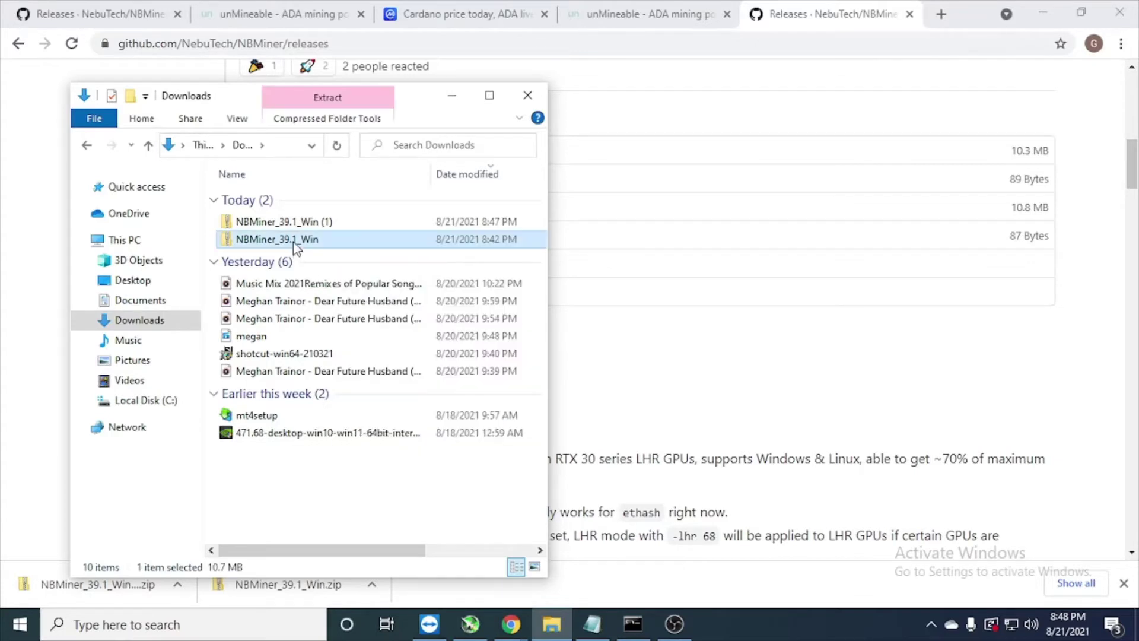
pyautogui.rightClick(293, 241)
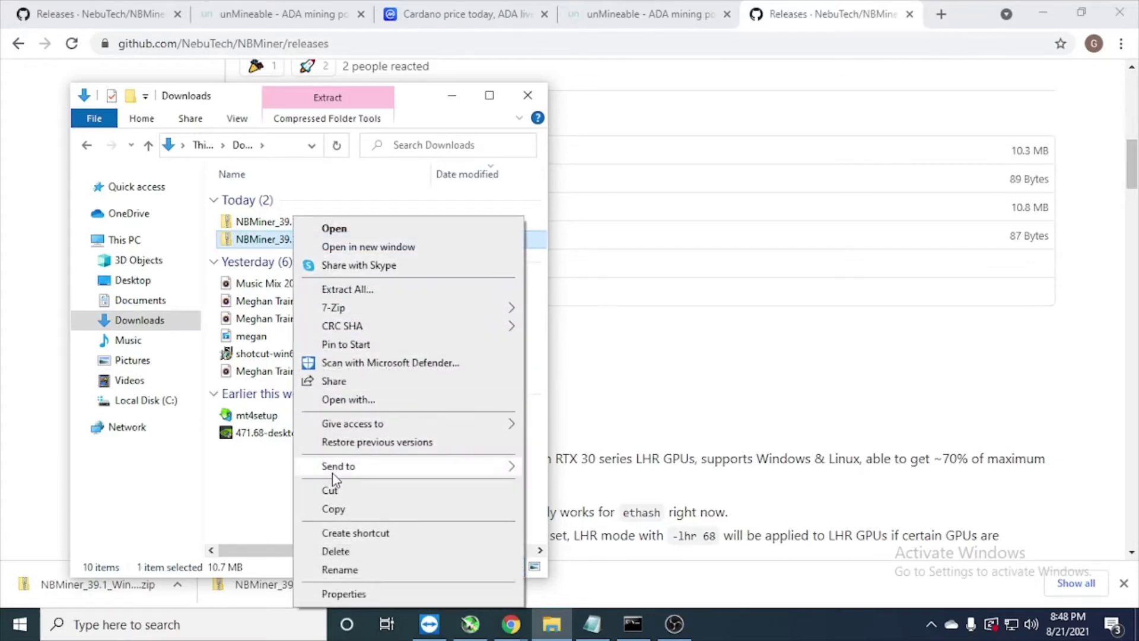
# Cut the zip and create and open a new Documents folder named nb1.
pyautogui.click(330, 491)
pyautogui.click(132, 300)
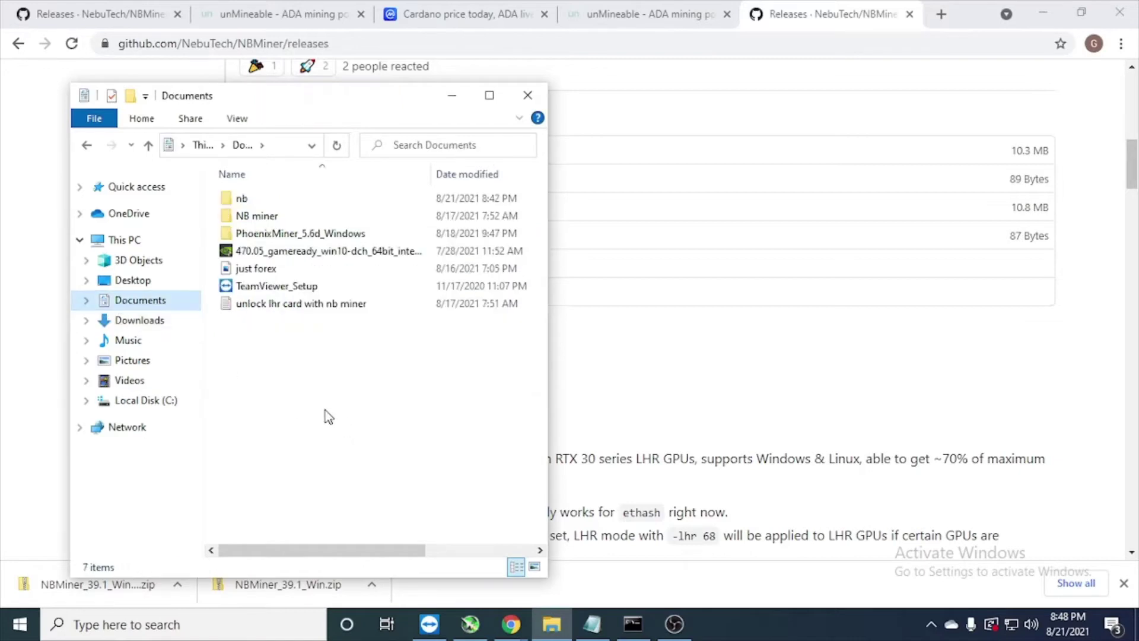
pyautogui.rightClick(235, 378)
pyautogui.moveTo(290, 335)
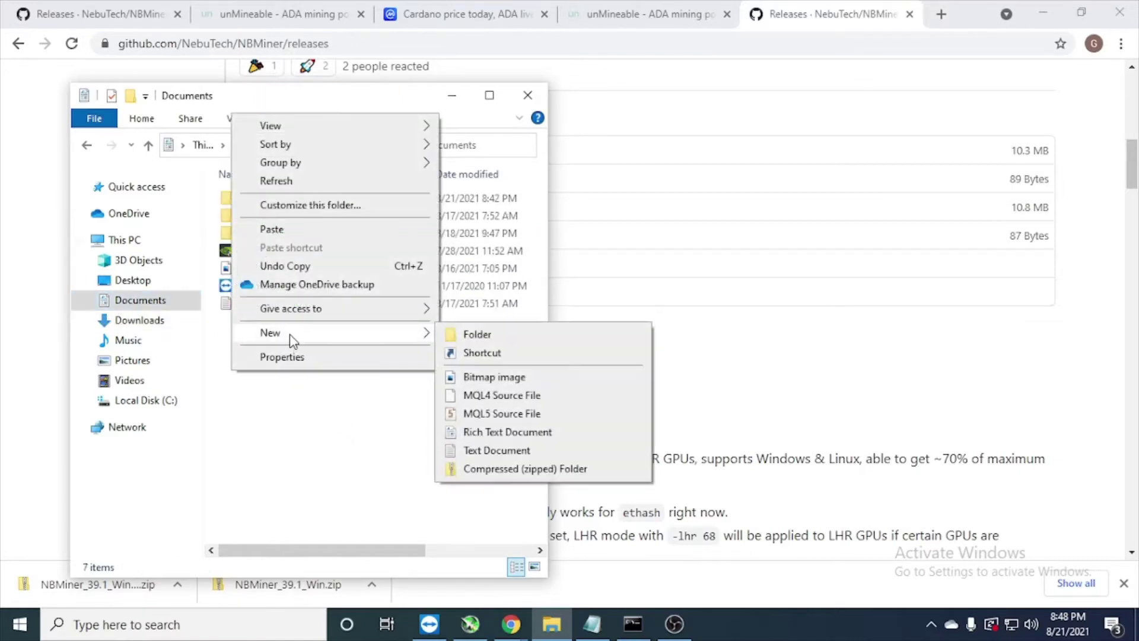
pyautogui.click(532, 339)
pyautogui.write('nb1')
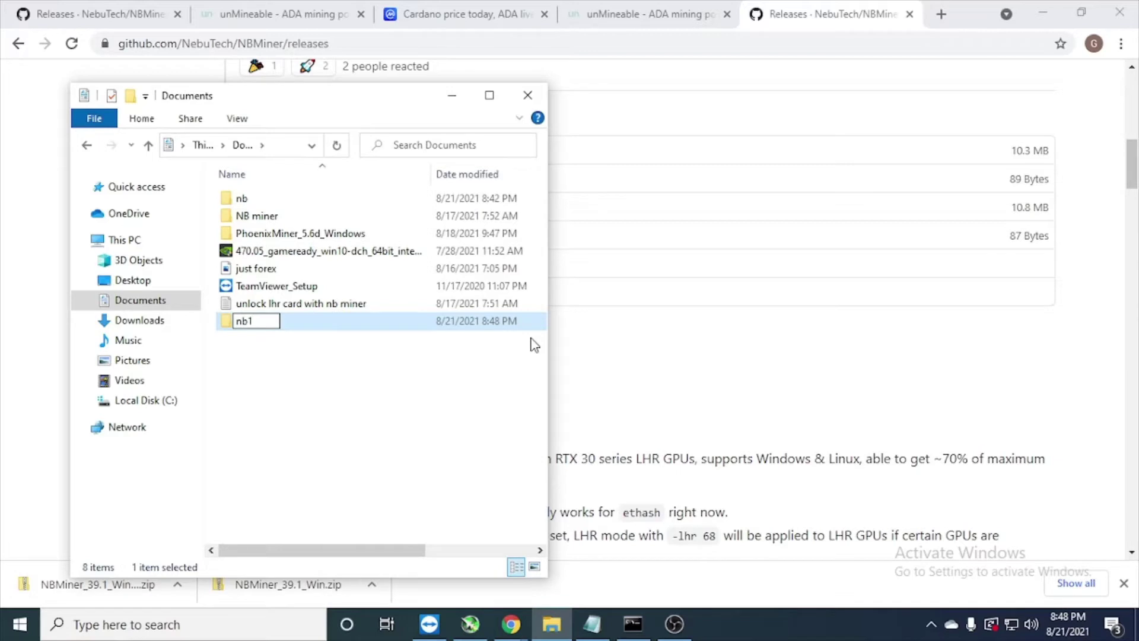
pyautogui.press('Return')
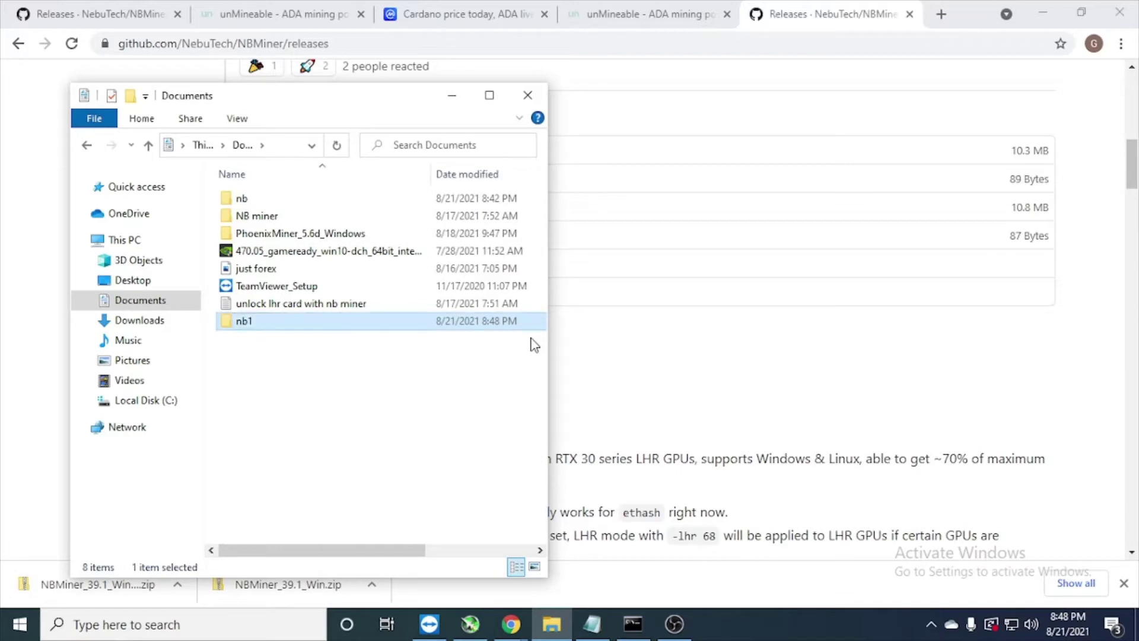
pyautogui.press('Return')
# Paste the NBMiner_39.1_Win zip into nb1 and extract it there with 7-Zip.
pyautogui.rightClick(258, 296)
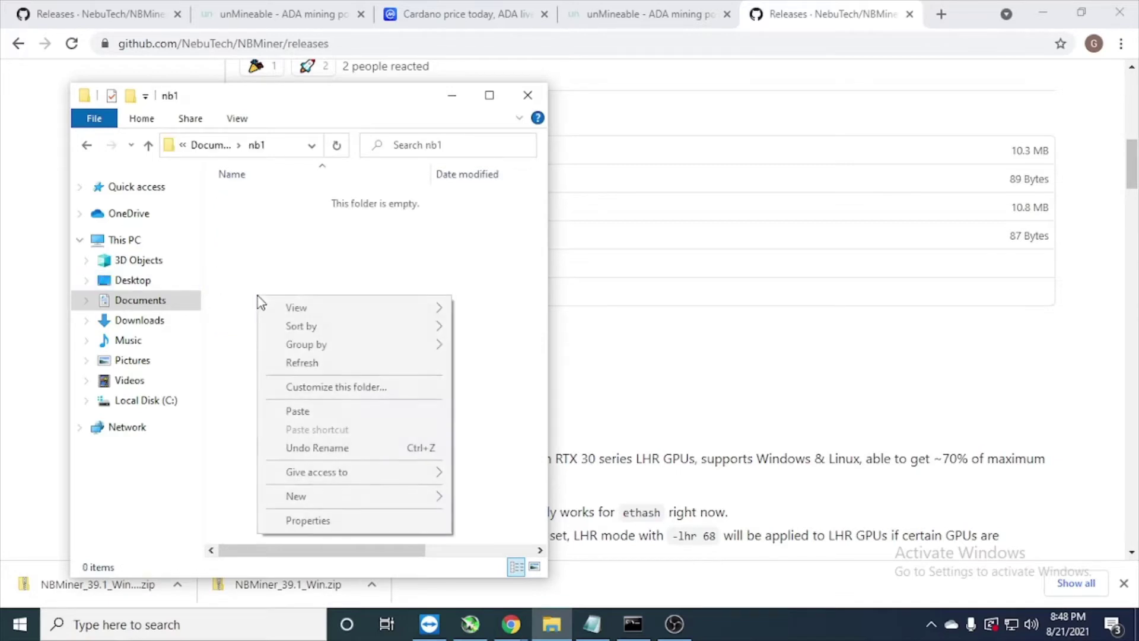
pyautogui.click(302, 413)
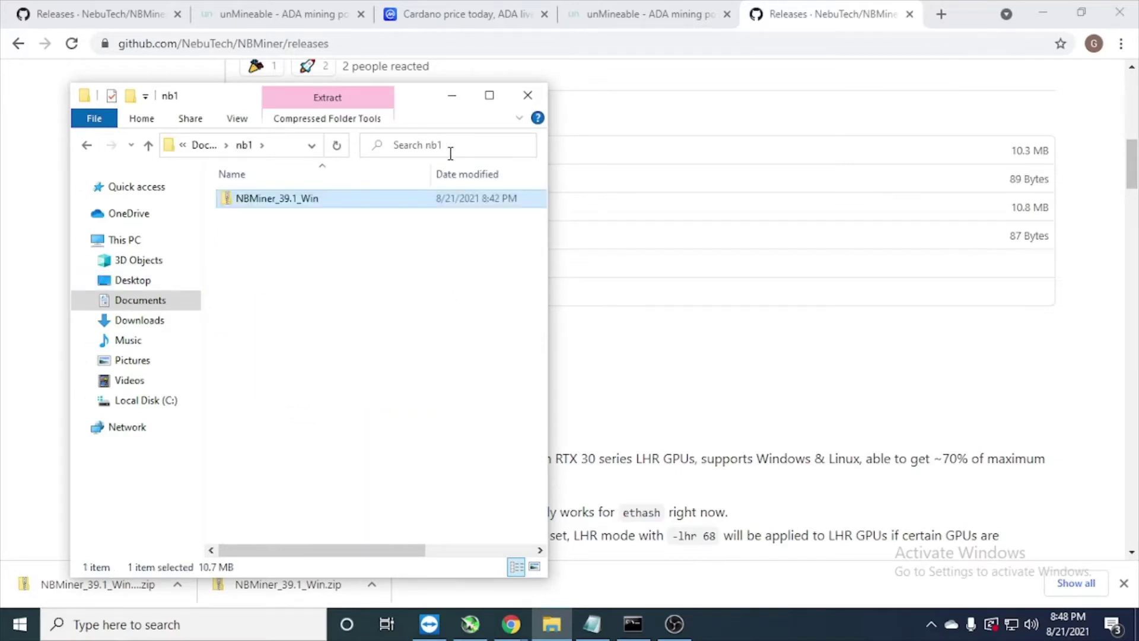
pyautogui.rightClick(359, 204)
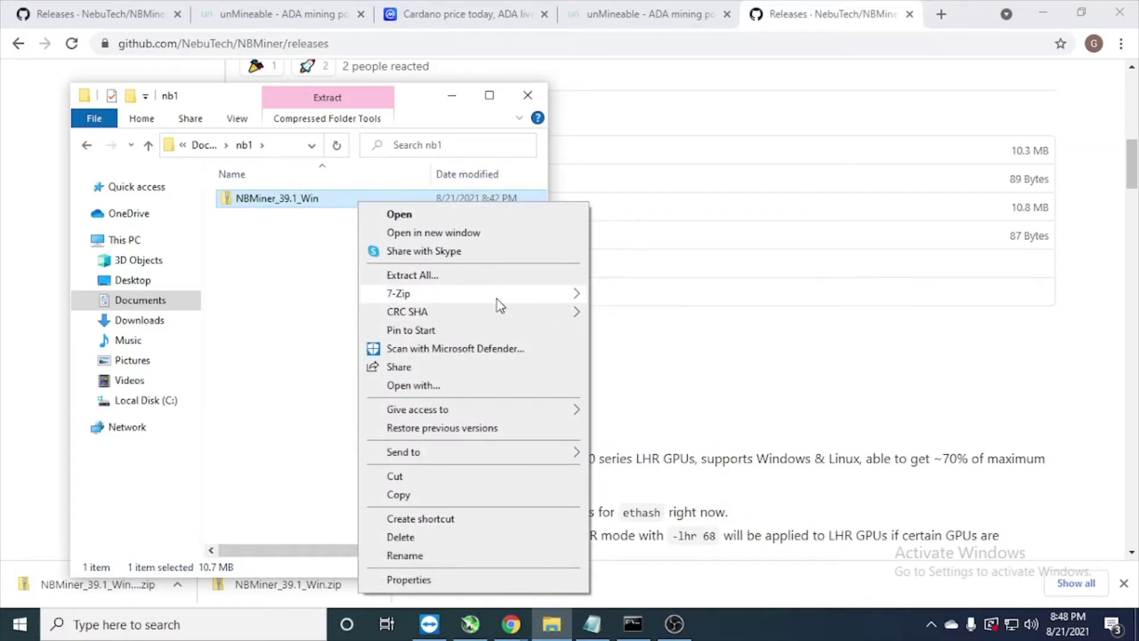
pyautogui.moveTo(499, 304)
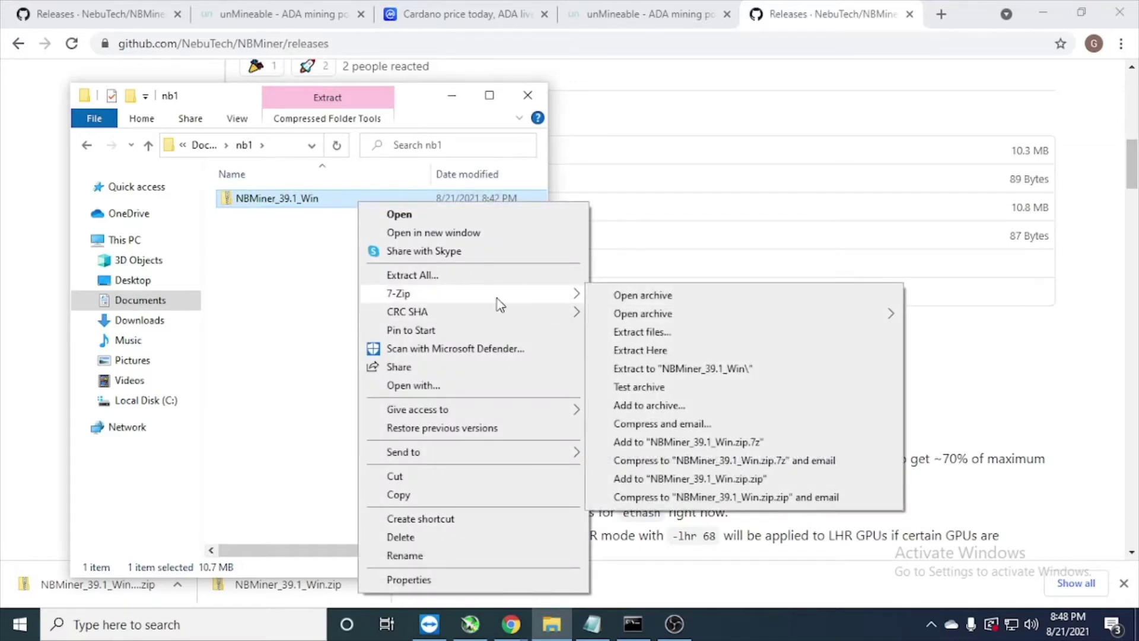
pyautogui.click(652, 350)
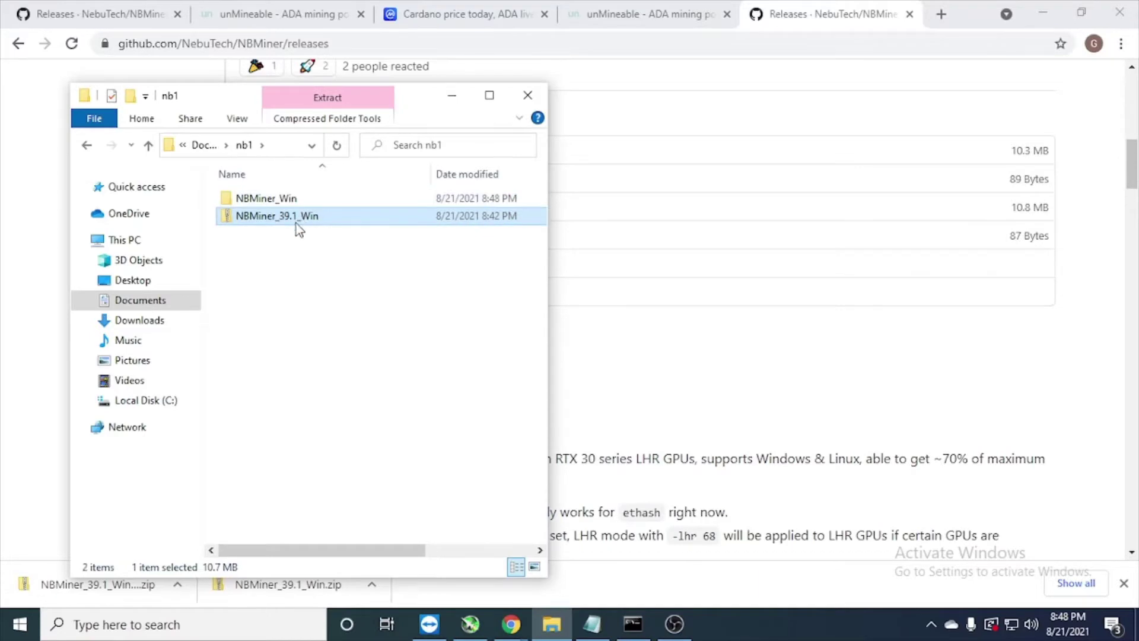
pyautogui.click(489, 94)
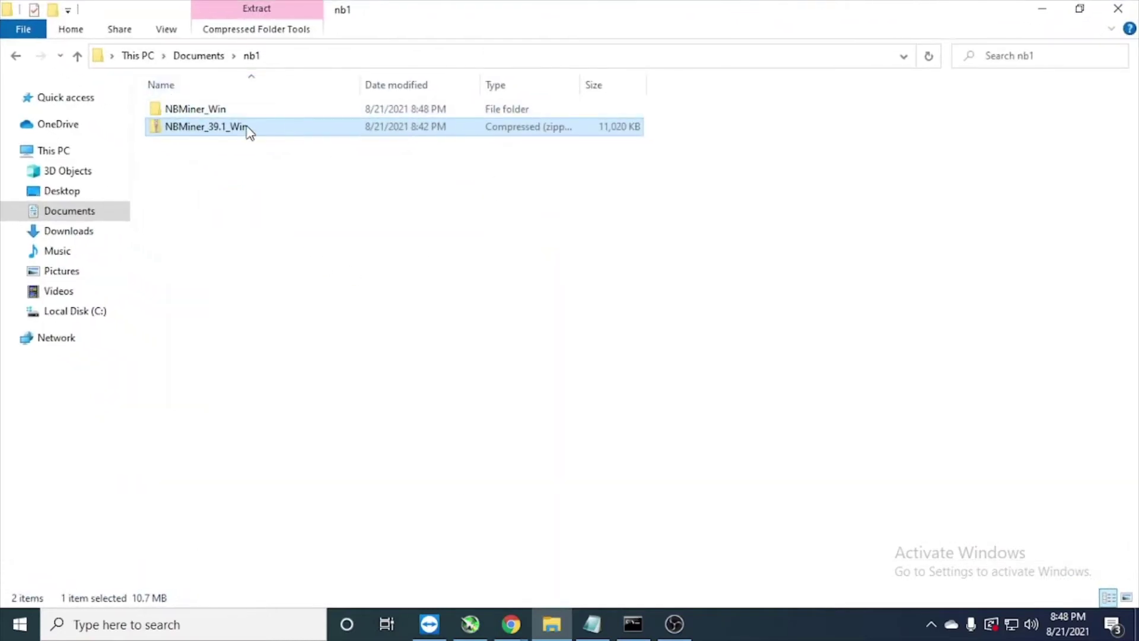
# Duplicate the start_eth batch file inside the extracted NBMiner_Win folder.
pyautogui.click(234, 113)
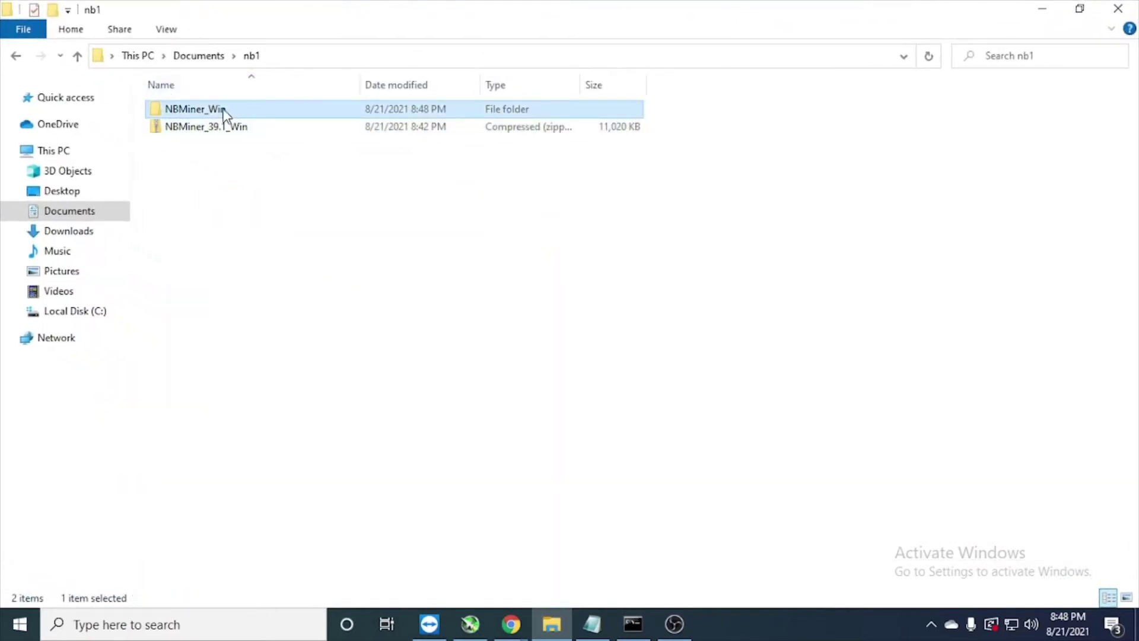
pyautogui.doubleClick(225, 113)
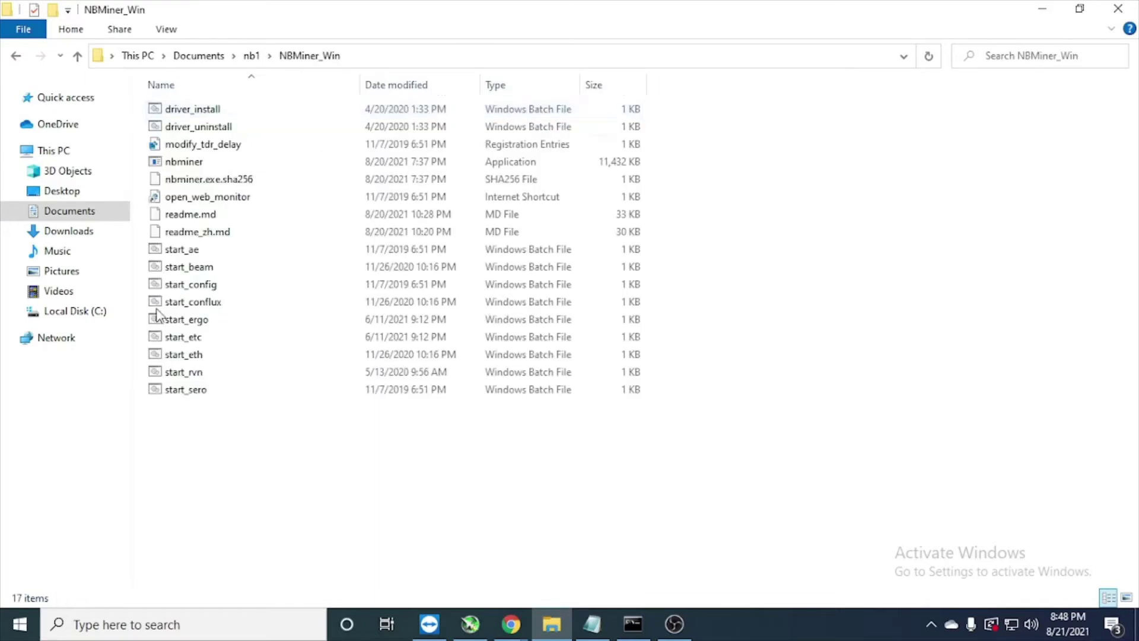
pyautogui.click(243, 361)
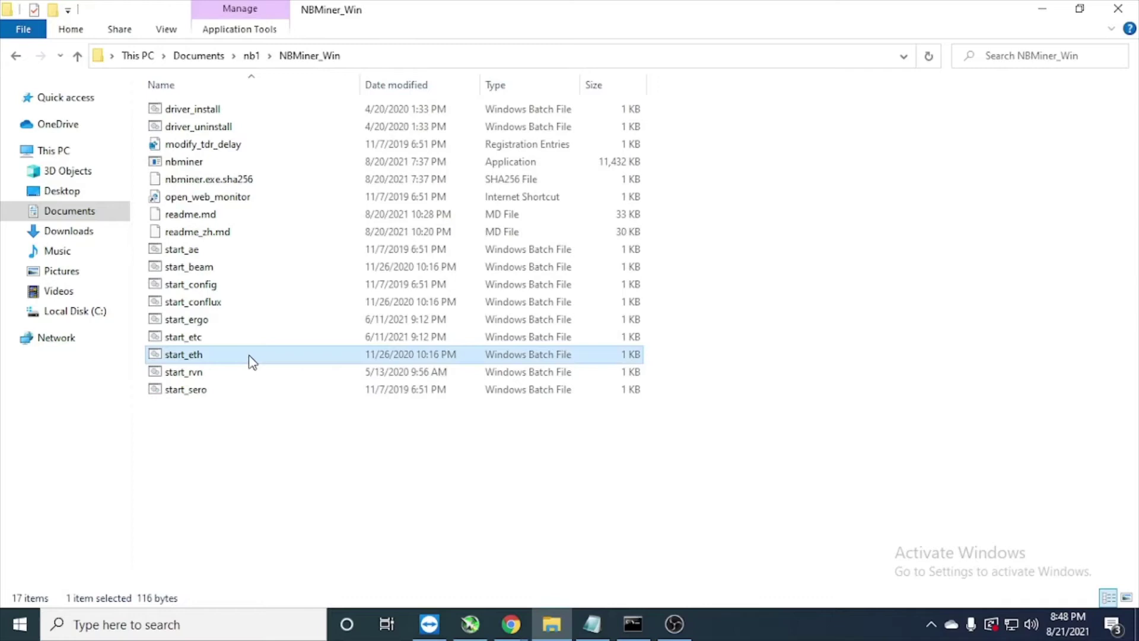
pyautogui.hotkey('ctrl', 'c')
pyautogui.hotkey('ctrl', 'v')
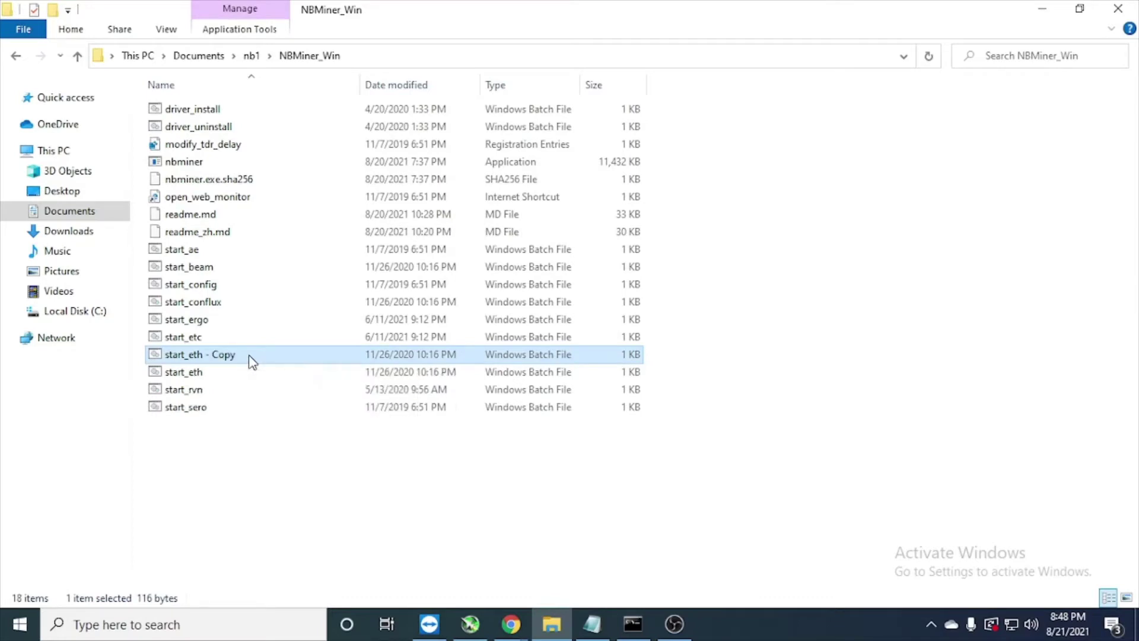
# Rename 'start_eth - Copy' to start_ada.
pyautogui.click(186, 356)
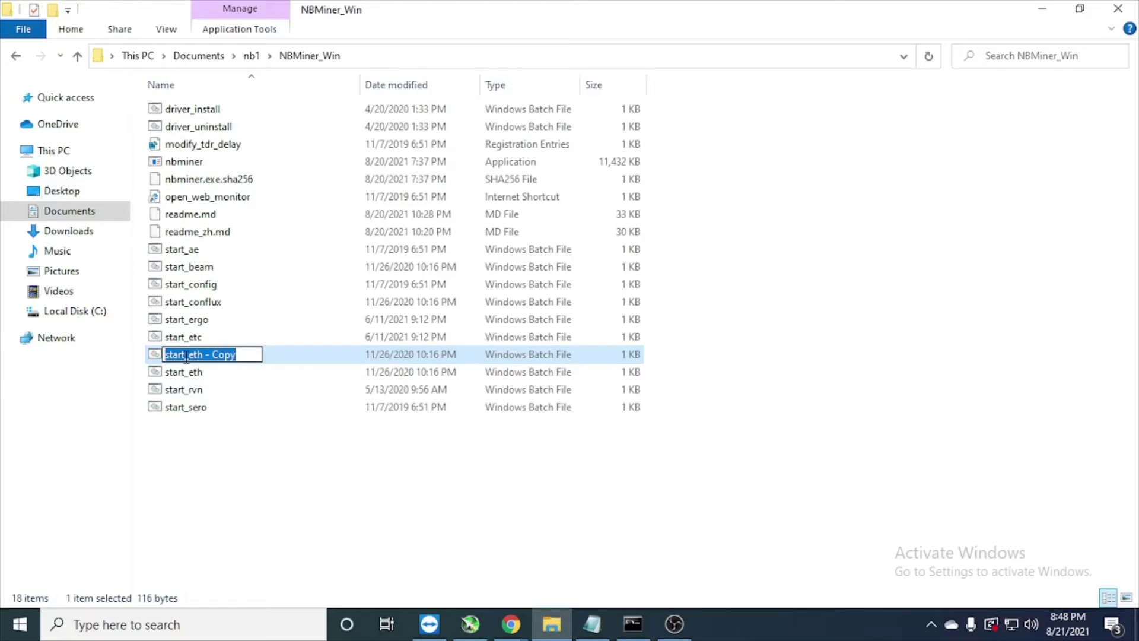
pyautogui.press('BackSpace')
pyautogui.press('Escape')
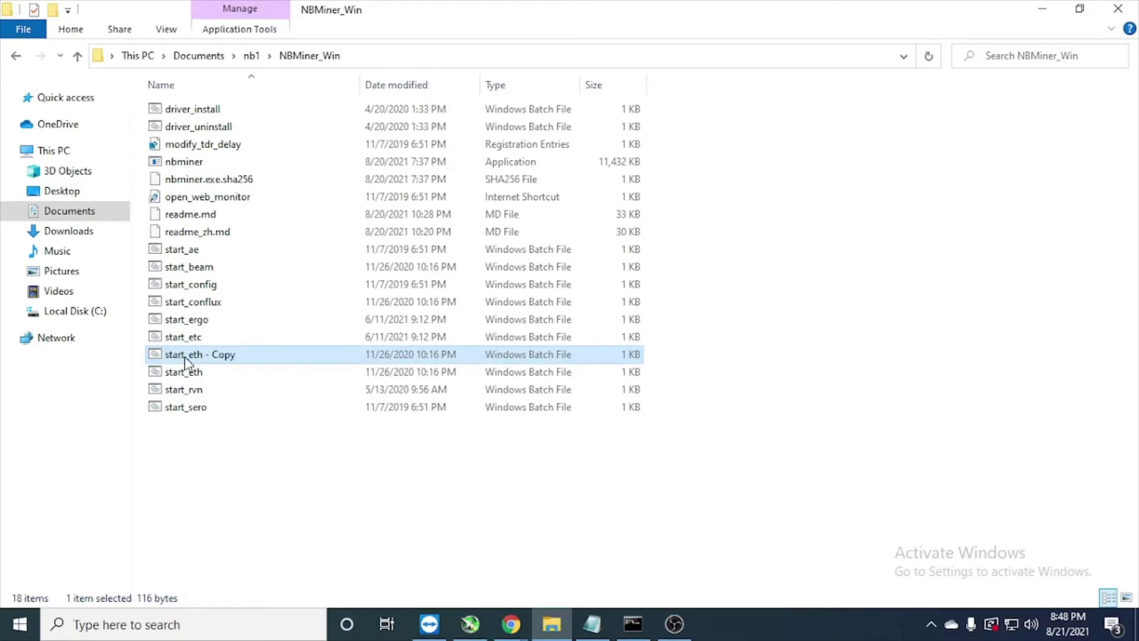
pyautogui.click(185, 358)
pyautogui.press('End')
pyautogui.press('BackSpace')
pyautogui.press('BackSpace')
pyautogui.press('BackSpace')
pyautogui.press('BackSpace')
pyautogui.press('BackSpace')
pyautogui.press('BackSpace')
pyautogui.press('BackSpace')
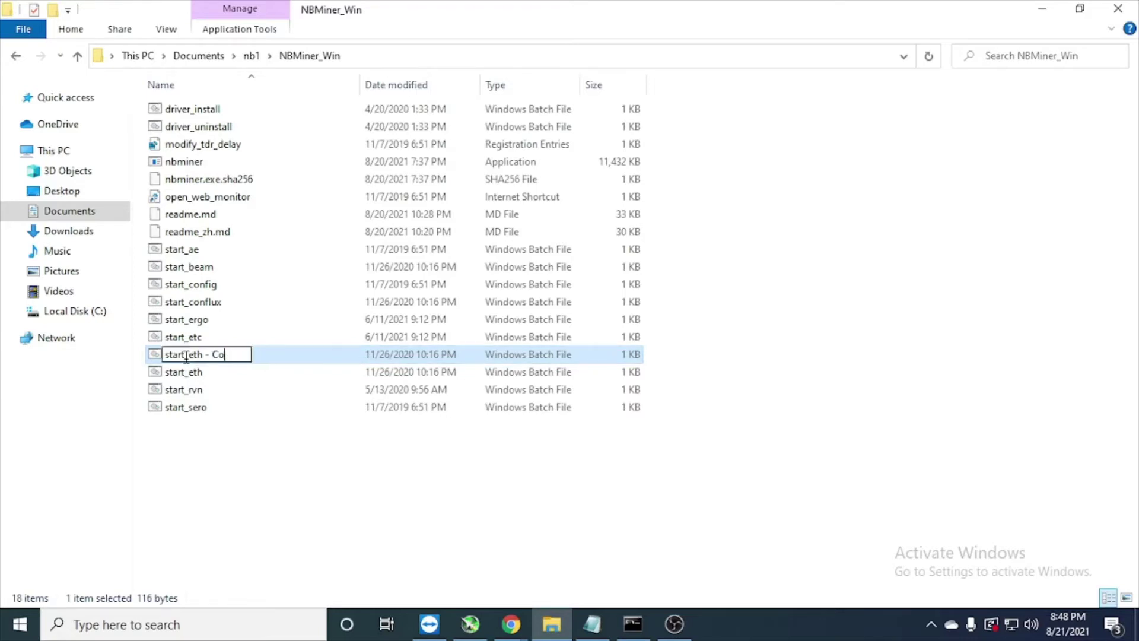
pyautogui.press('BackSpace')
pyautogui.press('BackSpace')
pyautogui.press('BackSpace')
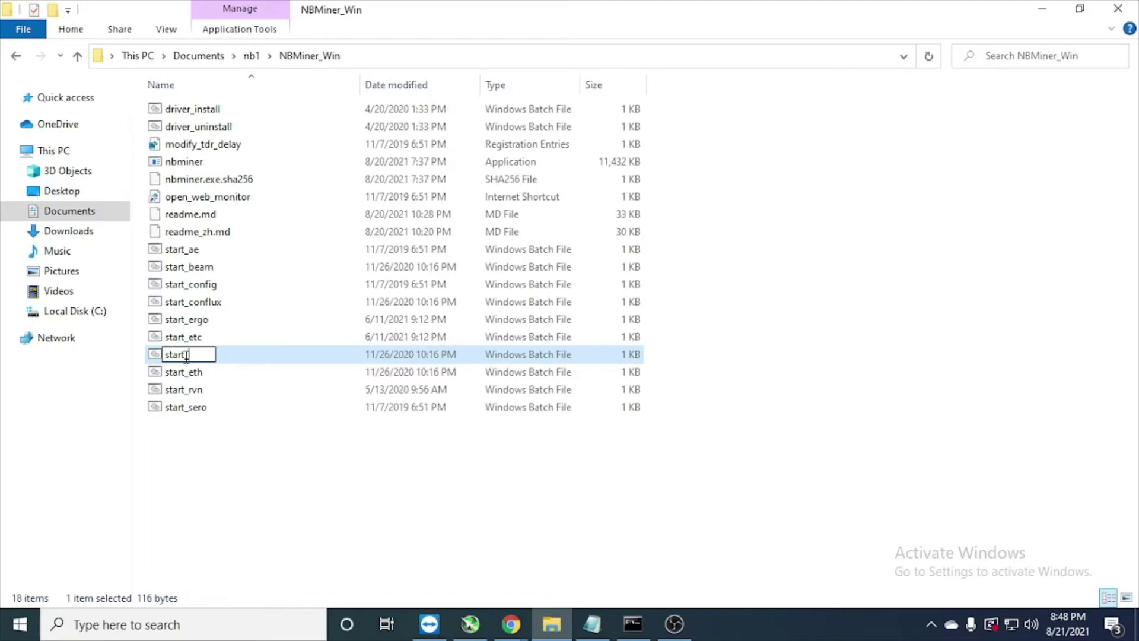
pyautogui.write('ada')
pyautogui.press('Return')
# Edit start_ada in Notepad and delete its entire old sparkpool ethash command.
pyautogui.rightClick(204, 252)
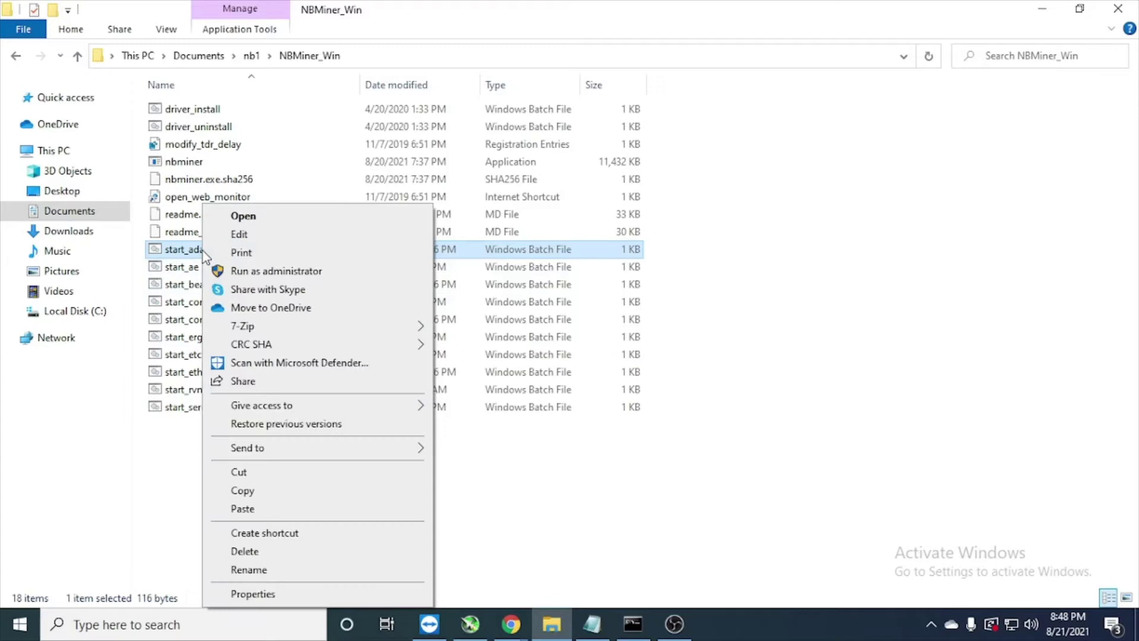
pyautogui.click(240, 235)
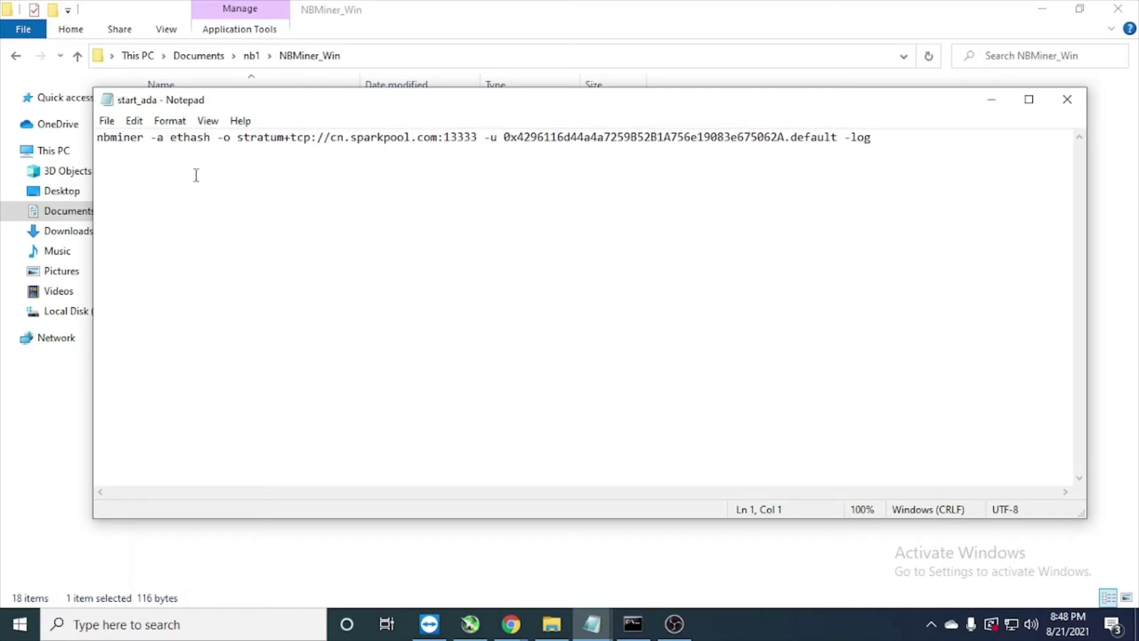
pyautogui.hotkey('ctrl', 'a')
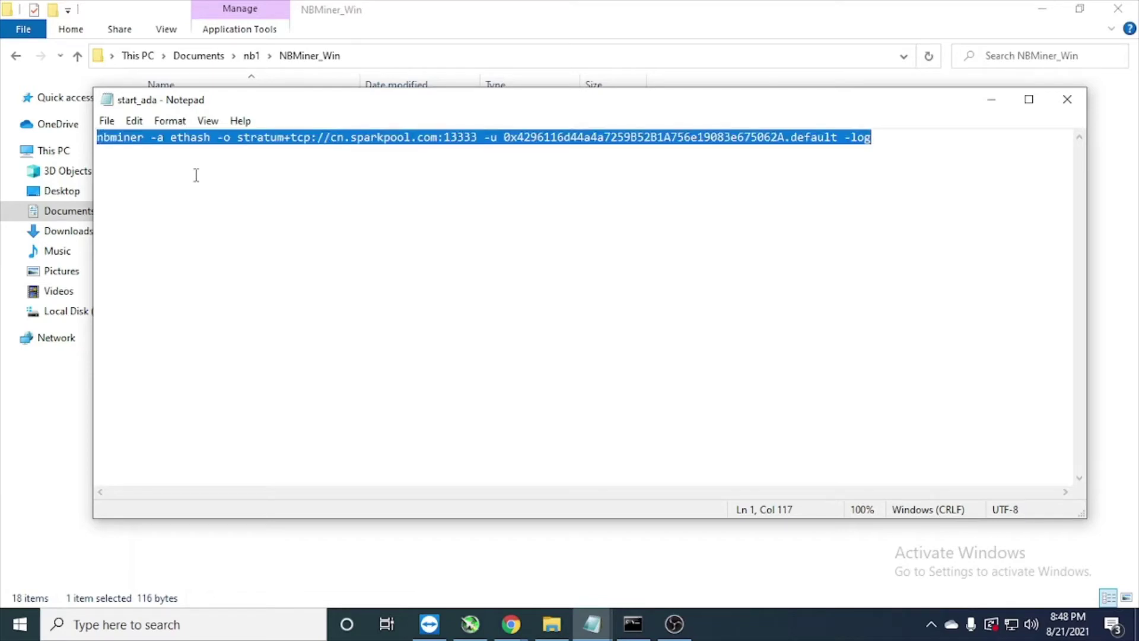
pyautogui.press('Delete')
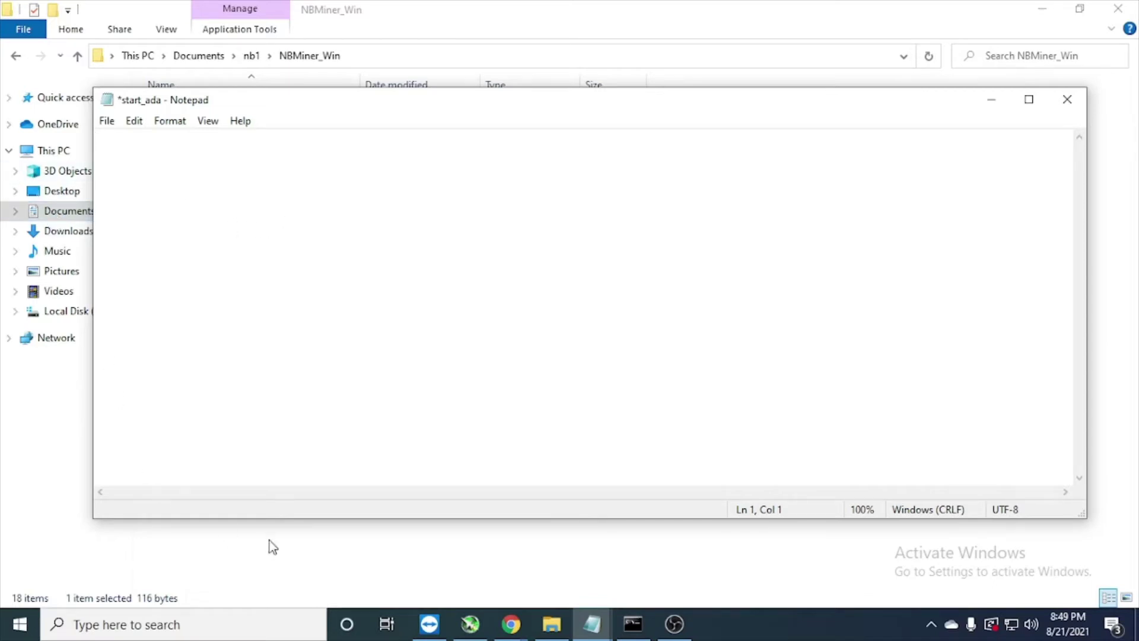
# Go back to Documents and open the older nb\NBMiner_Win folder.
pyautogui.click(56, 464)
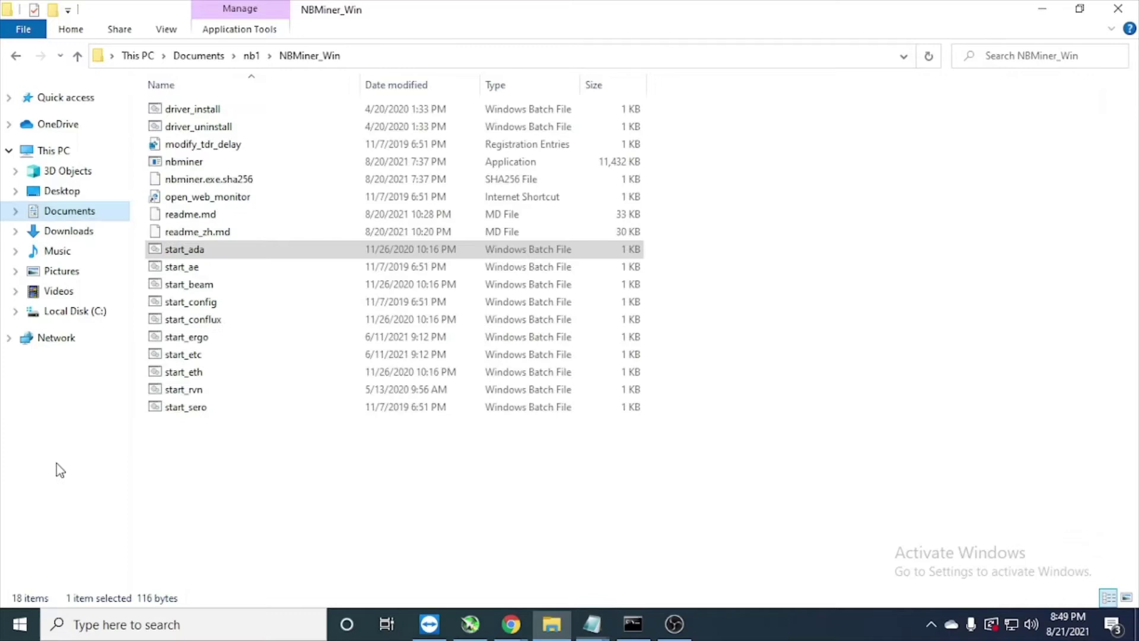
pyautogui.click(15, 56)
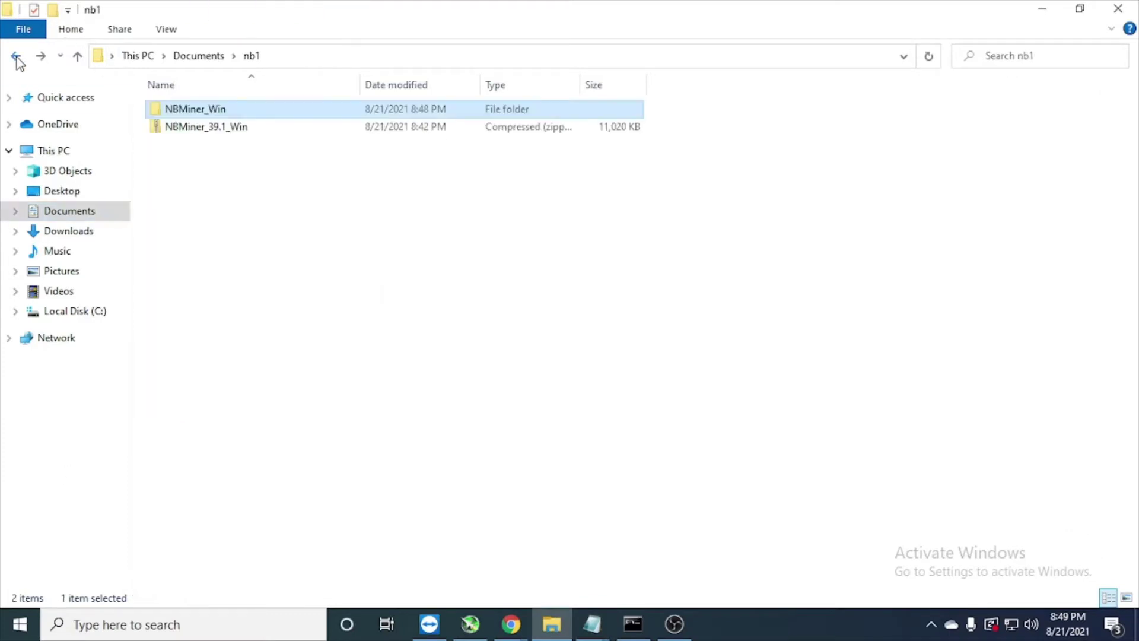
pyautogui.click(16, 55)
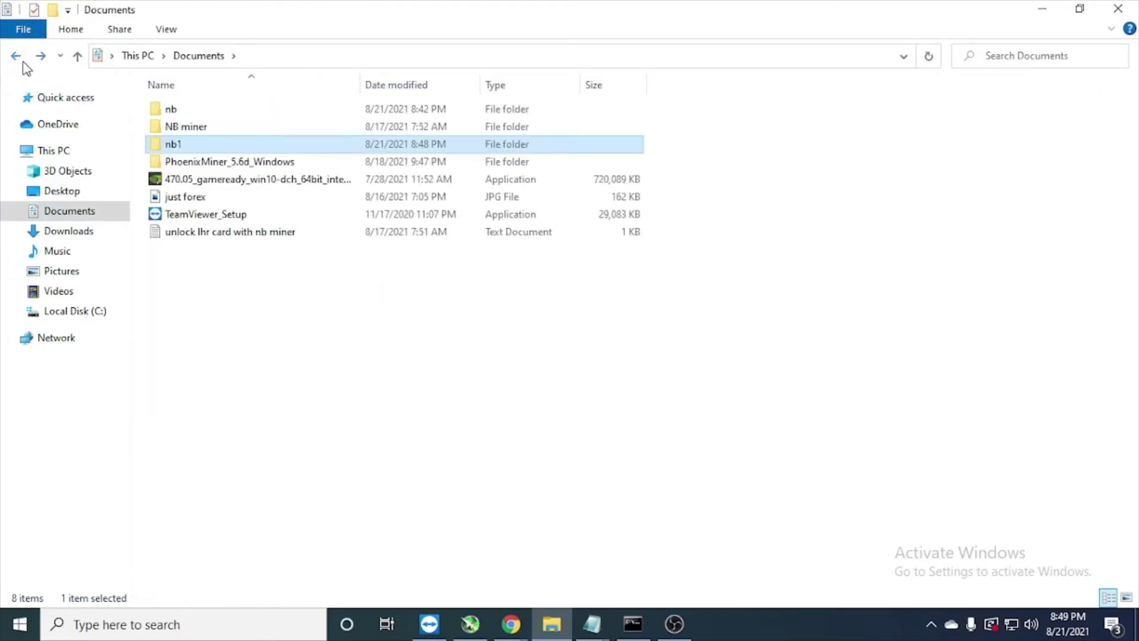
pyautogui.doubleClick(196, 115)
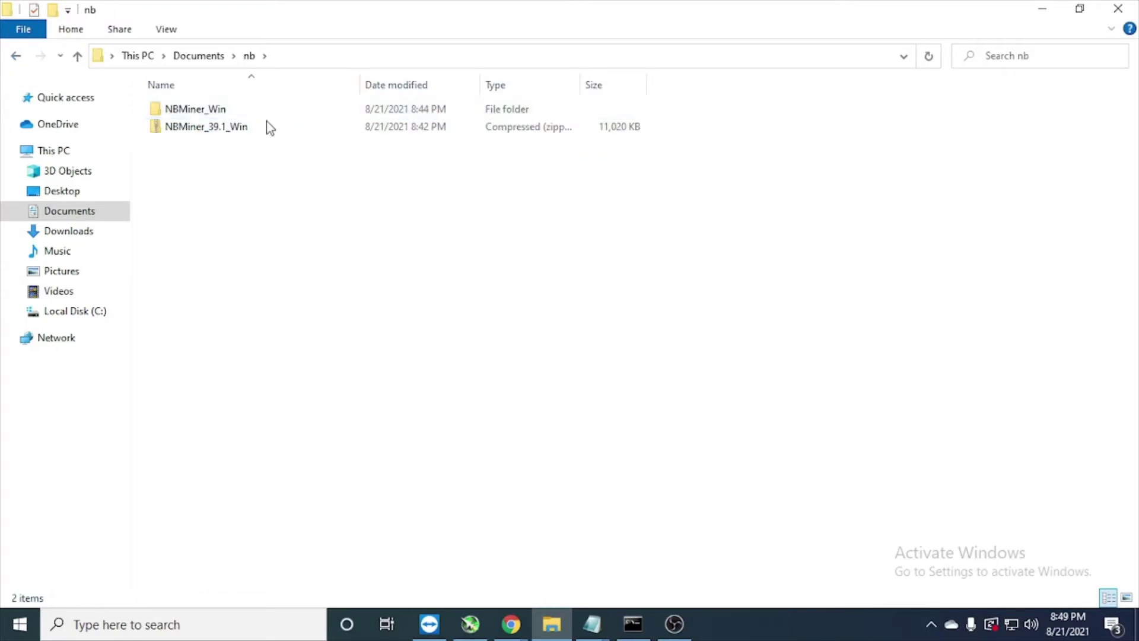
pyautogui.doubleClick(251, 113)
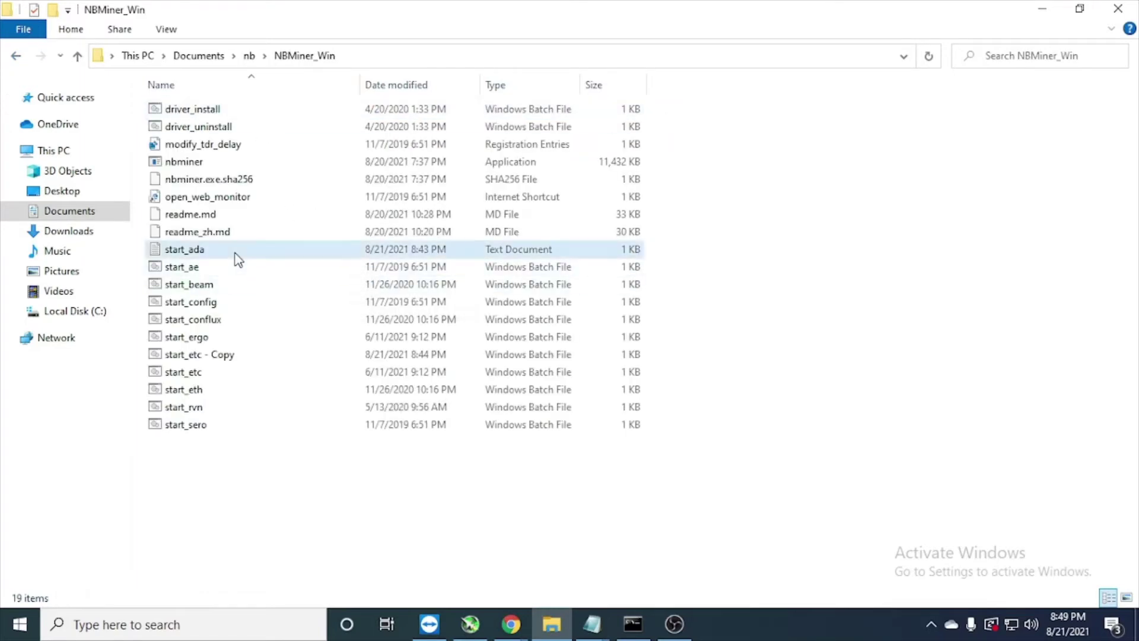
# Open the prepared start_ada text file holding the unMineable command.
pyautogui.doubleClick(236, 252)
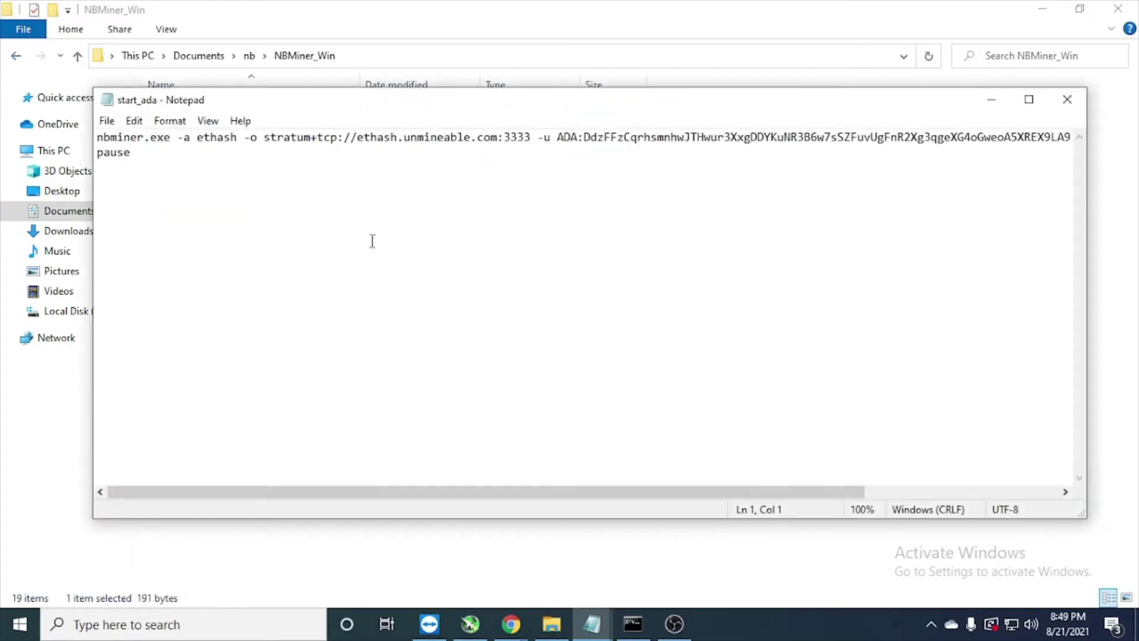
pyautogui.click(369, 239)
pyautogui.hotkey('ctrl', 'a')
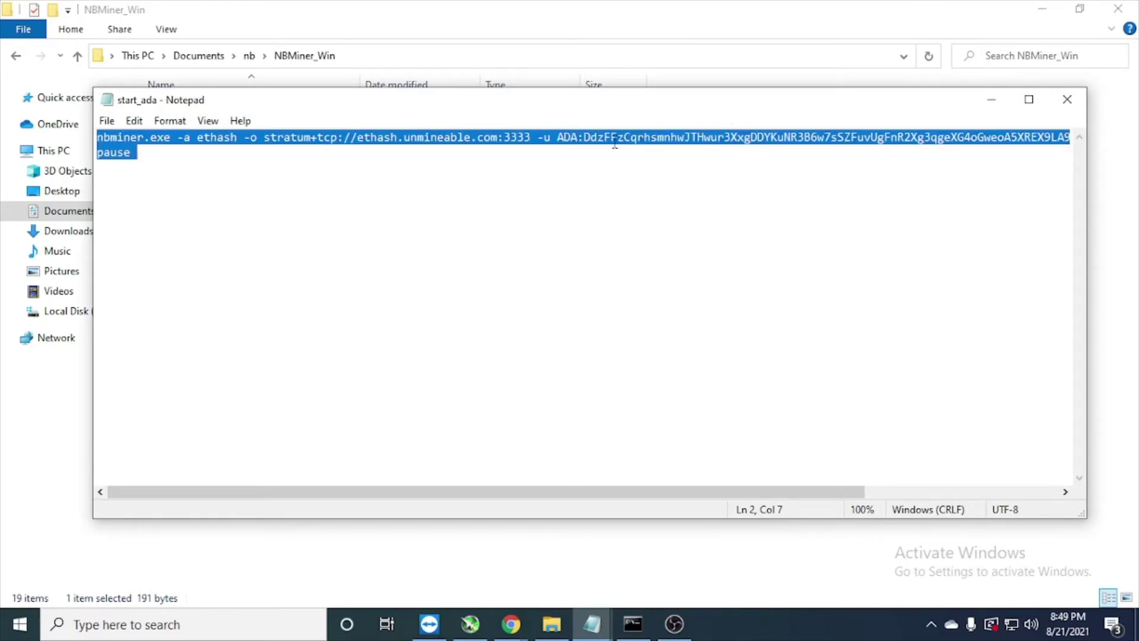
pyautogui.click(577, 190)
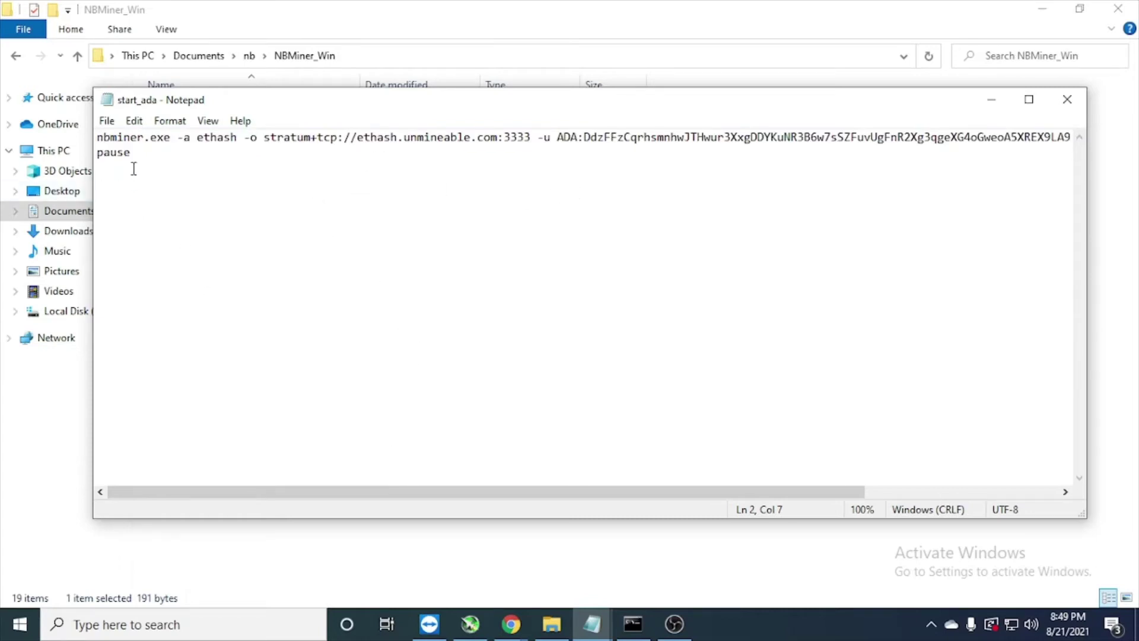
# Move the unMineable ethash command and pause lines into the empty start_ada batch file.
pyautogui.click(587, 621)
pyautogui.moveTo(595, 580)
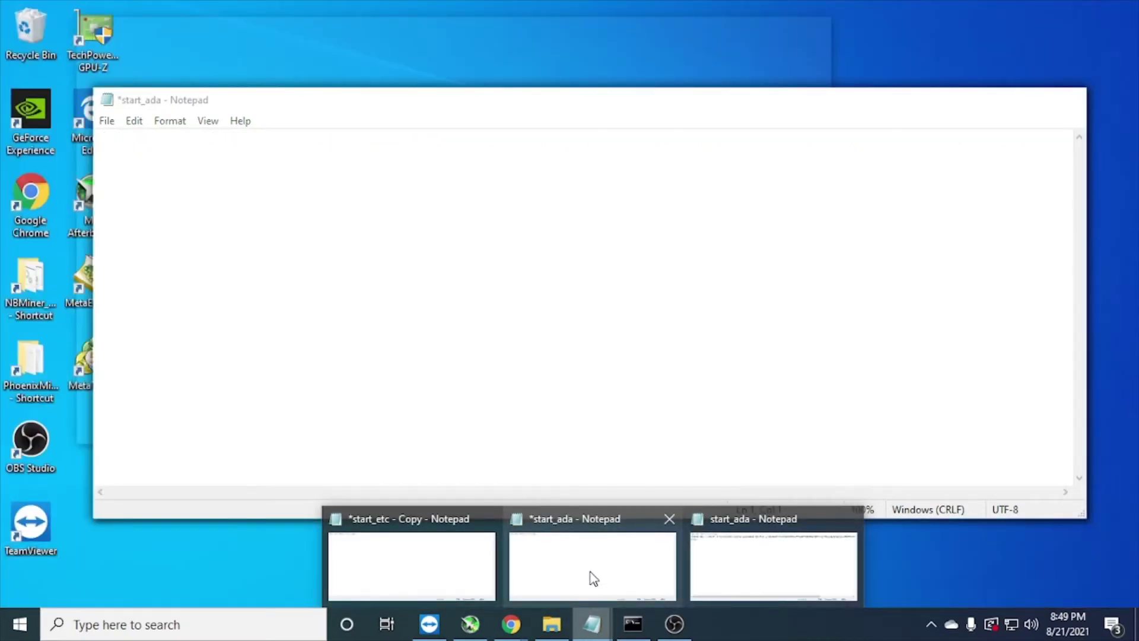
pyautogui.click(590, 571)
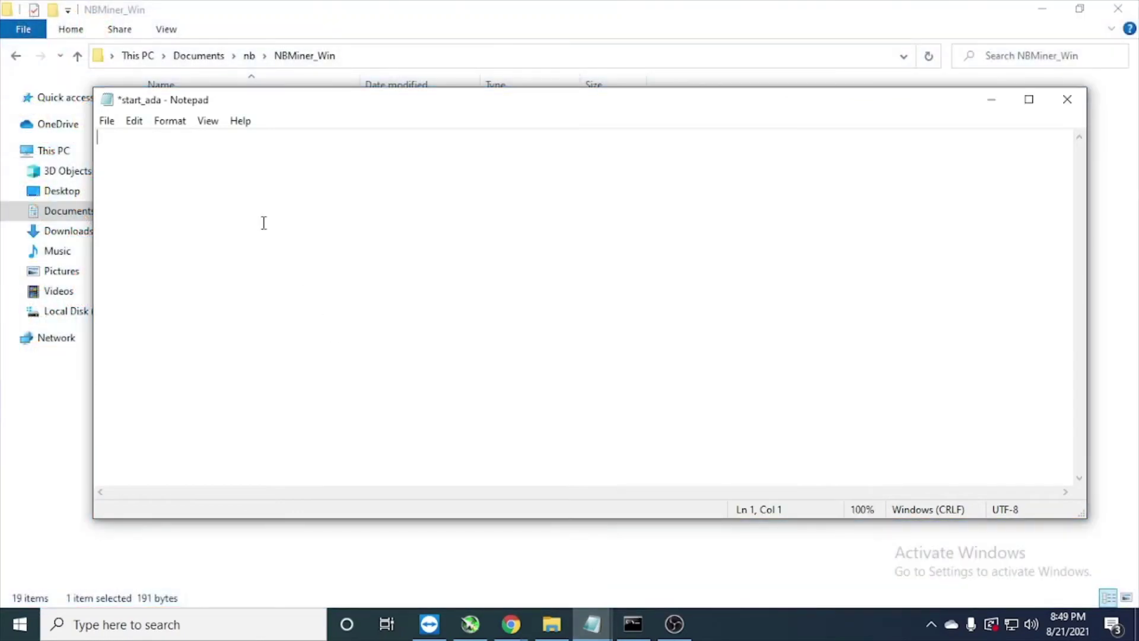
pyautogui.rightClick(269, 188)
pyautogui.click(528, 300)
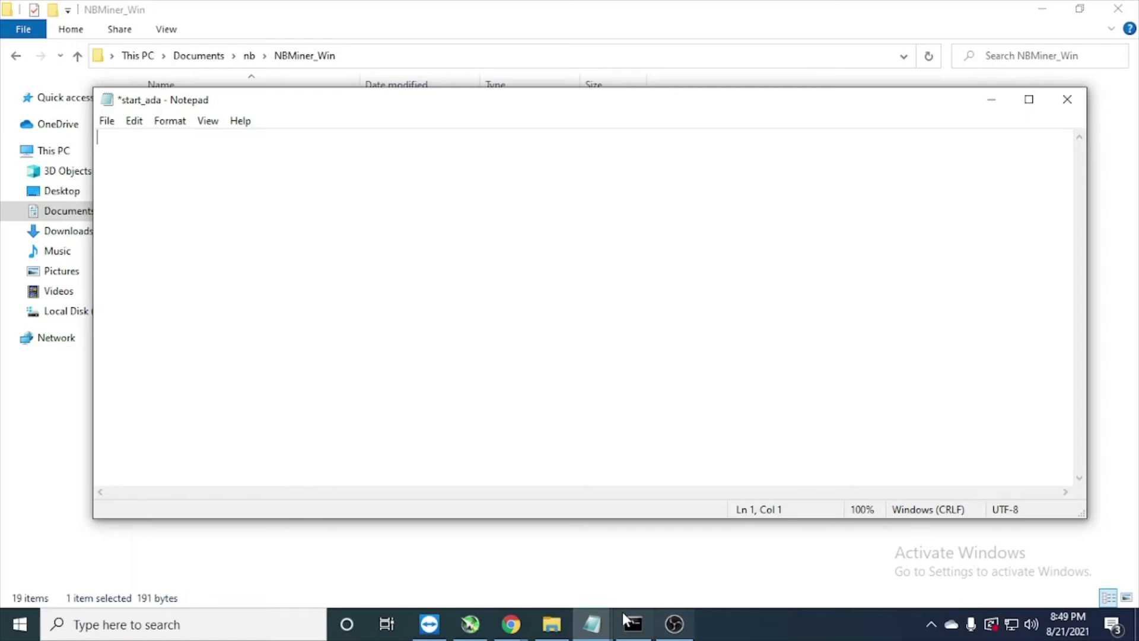
pyautogui.moveTo(592, 620)
pyautogui.click(756, 558)
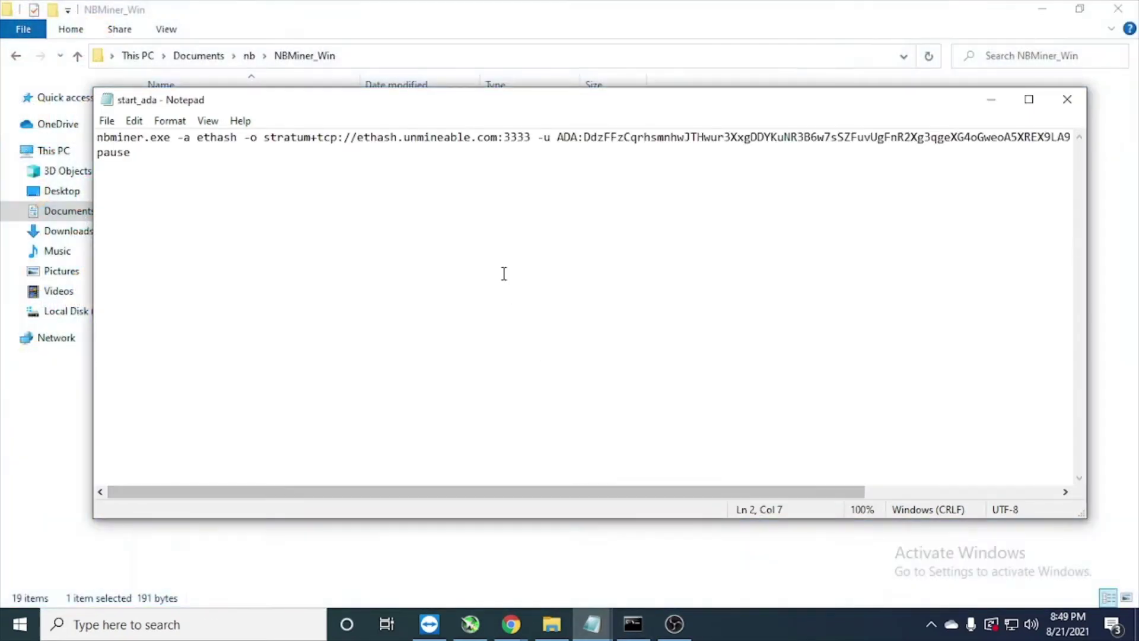
pyautogui.hotkey('ctrl', 'a')
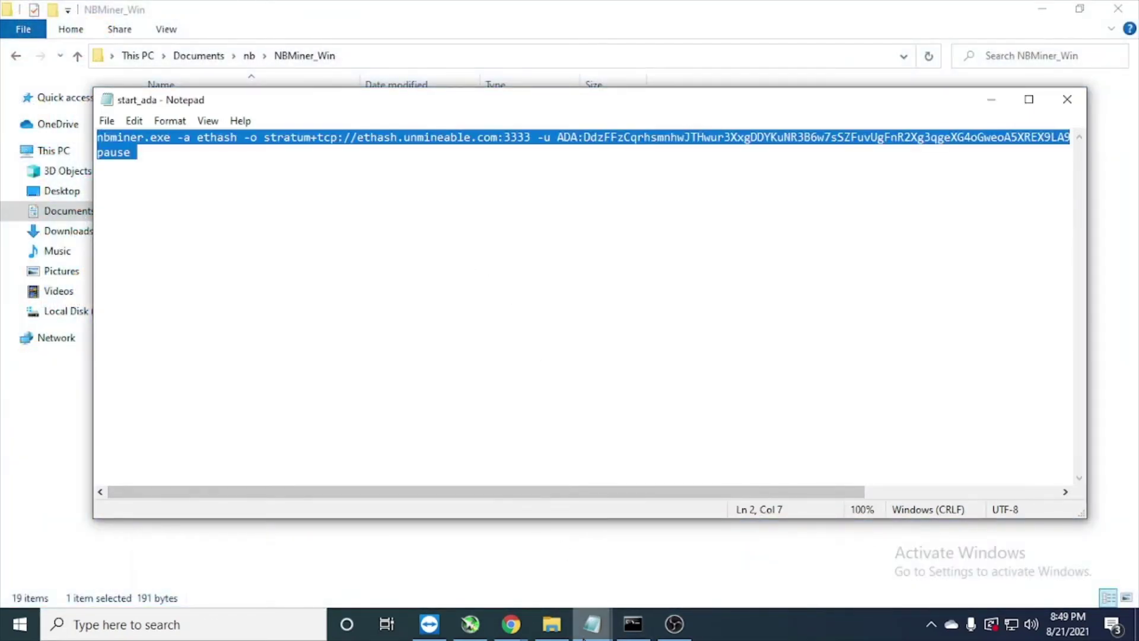
pyautogui.hotkey('ctrl', 'x')
pyautogui.hotkey('ctrl', 'v')
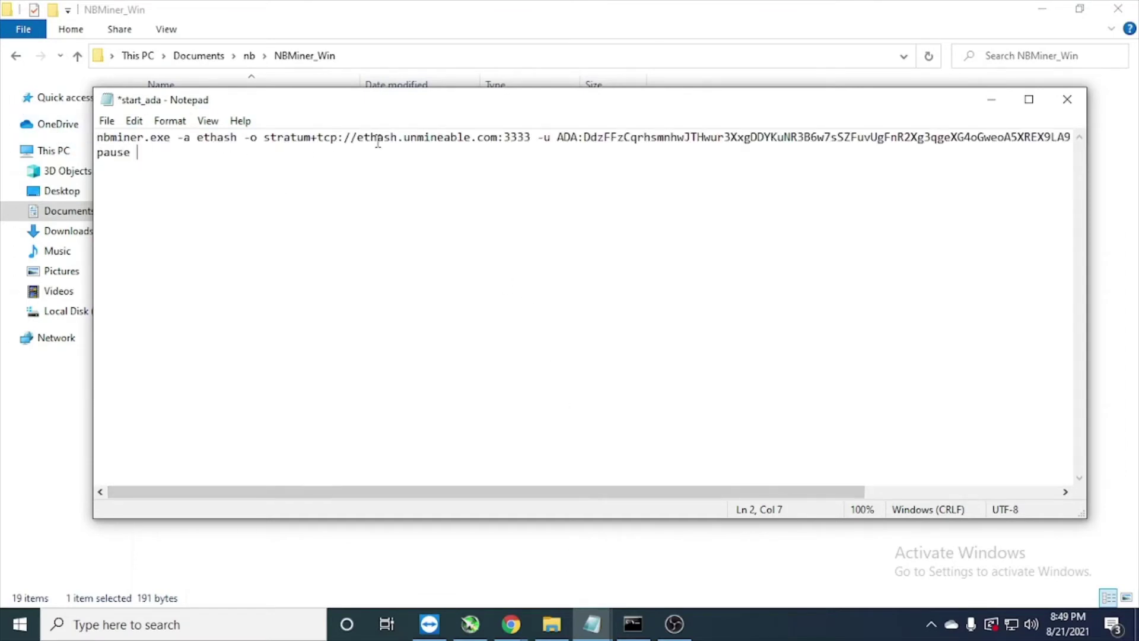
# Bring up the unMineable ADA pool setup page in Chrome.
pyautogui.moveTo(358, 140); pyautogui.dragTo(532, 139)
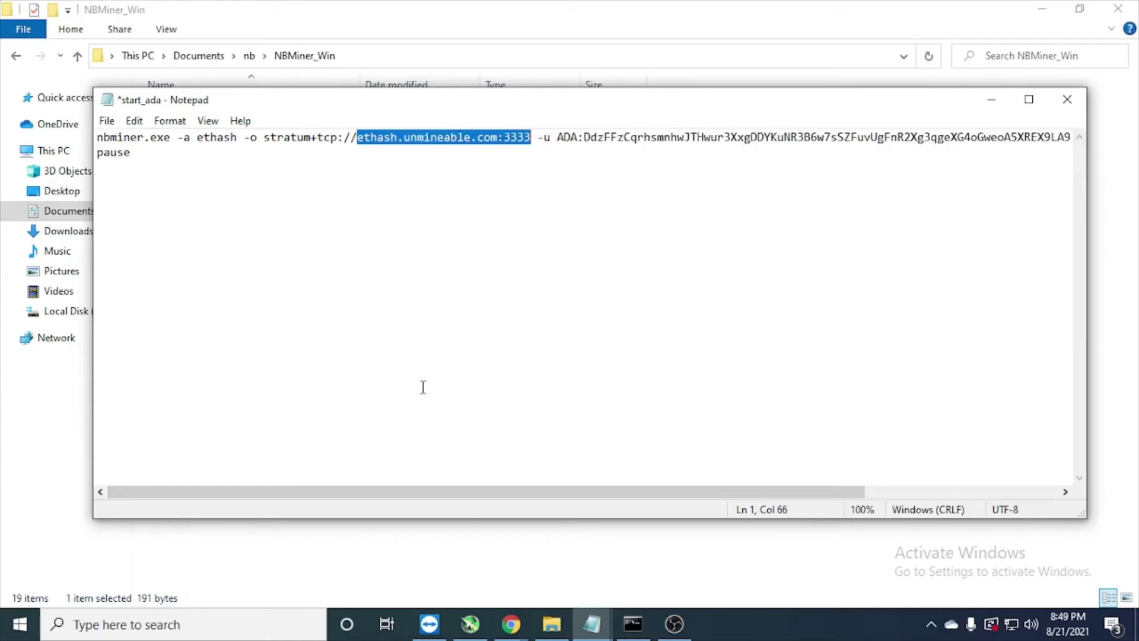
pyautogui.click(511, 624)
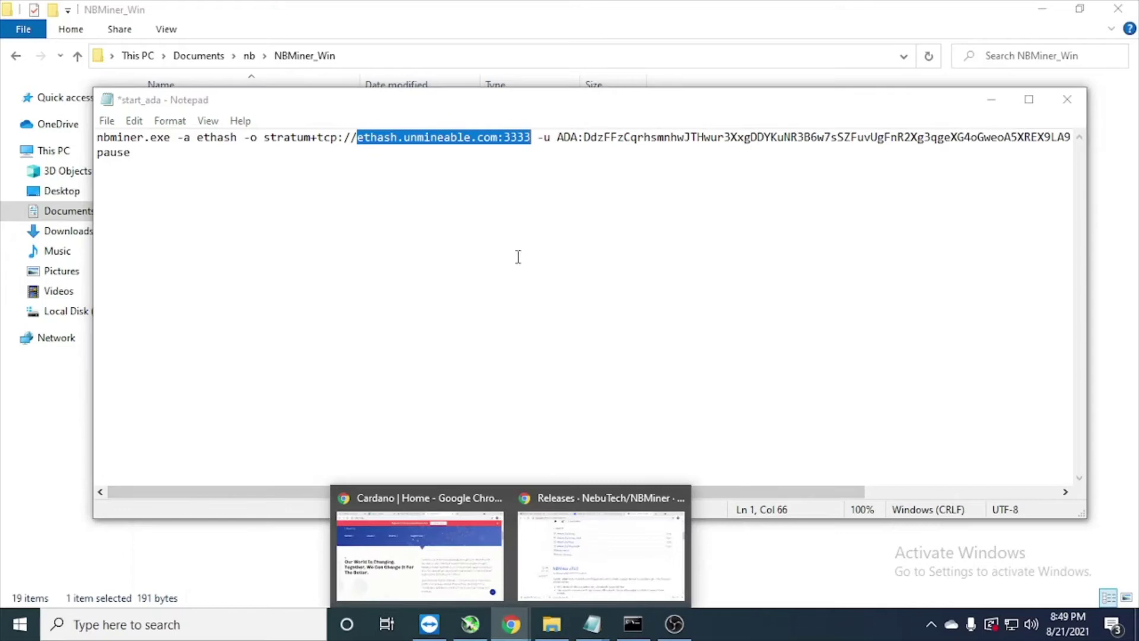
pyautogui.click(603, 551)
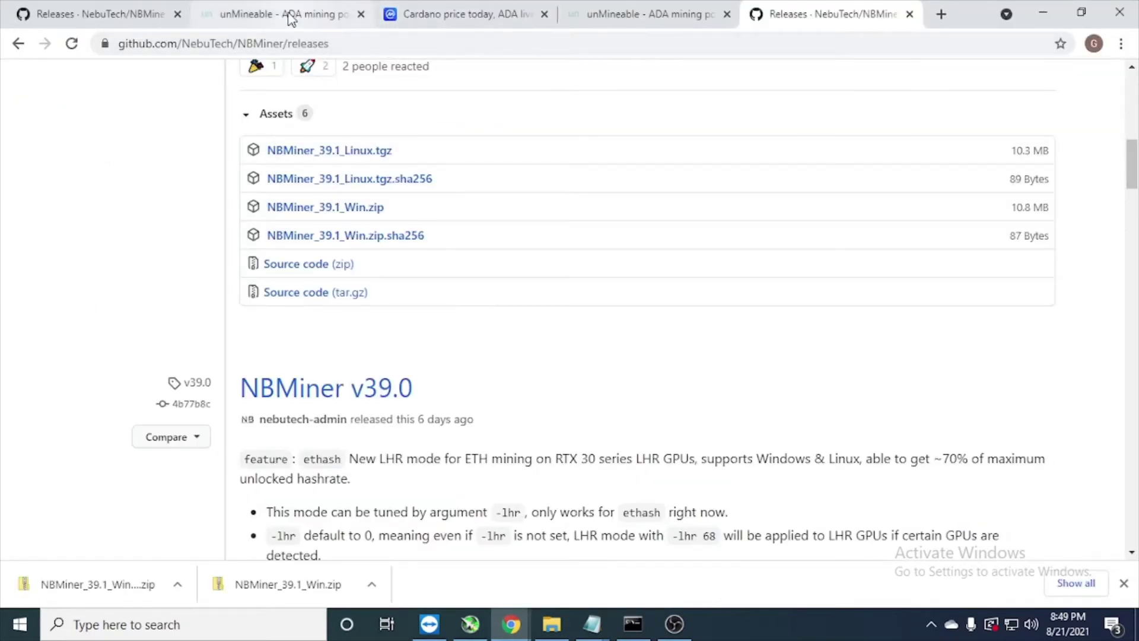
pyautogui.click(290, 19)
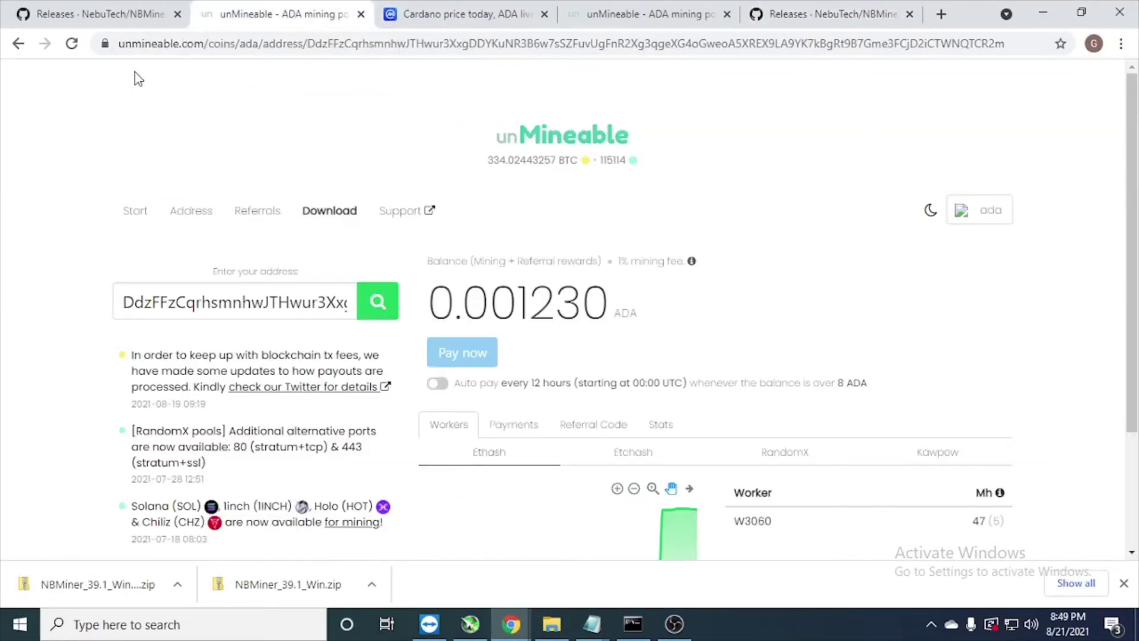
pyautogui.click(630, 24)
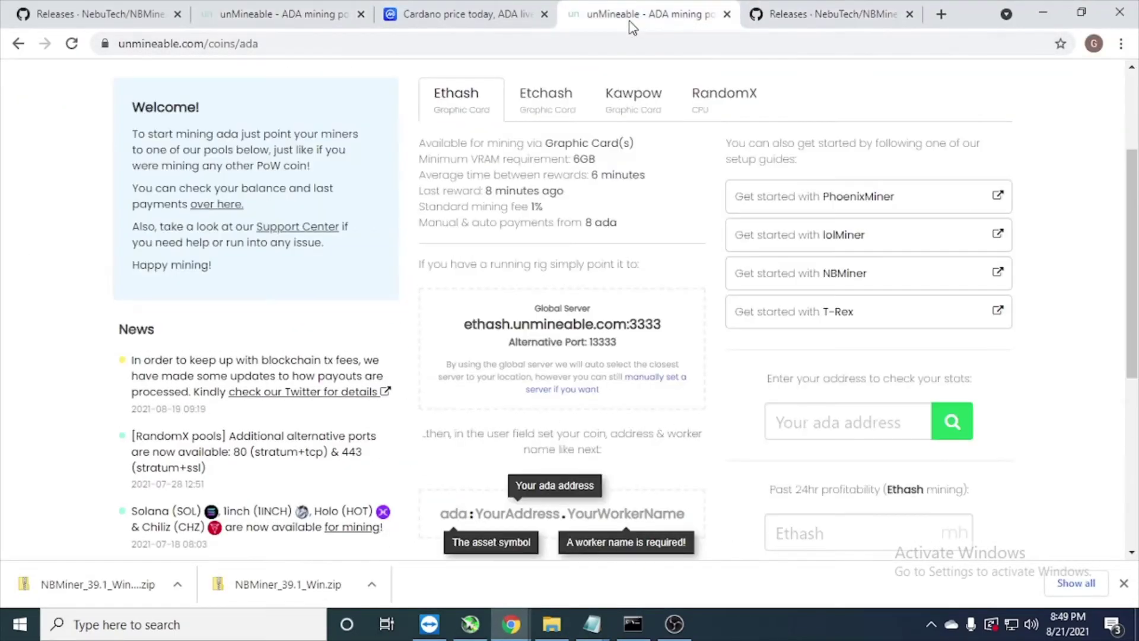
pyautogui.click(267, 44)
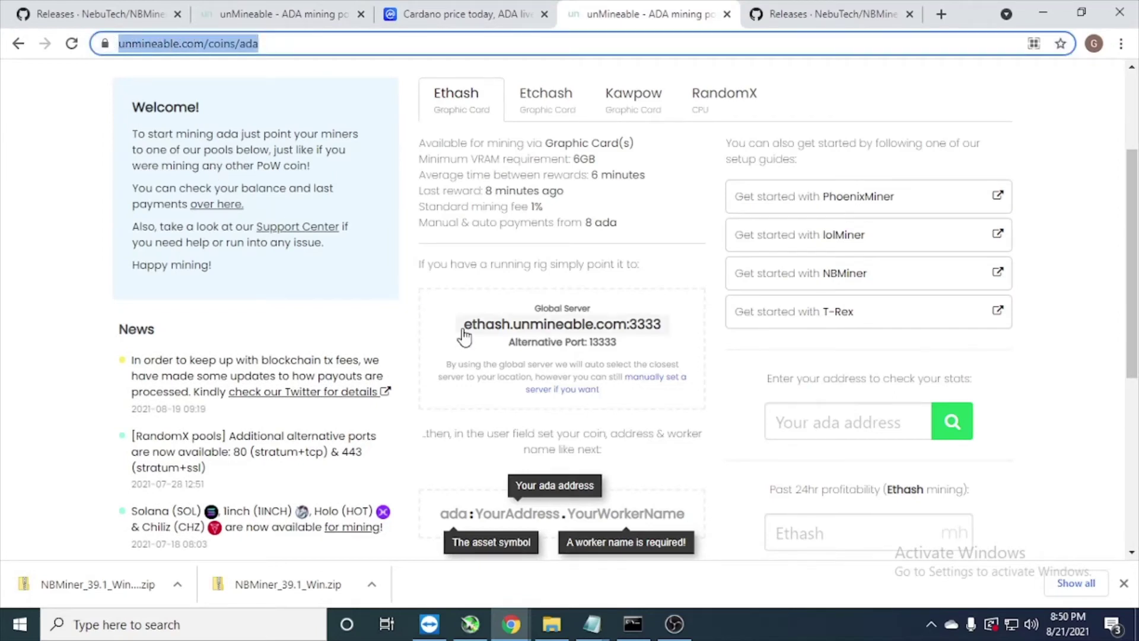
# Copy the global server ethash.unmineable.com:3333 and return to start_ada in Notepad.
pyautogui.moveTo(461, 328); pyautogui.dragTo(651, 324)
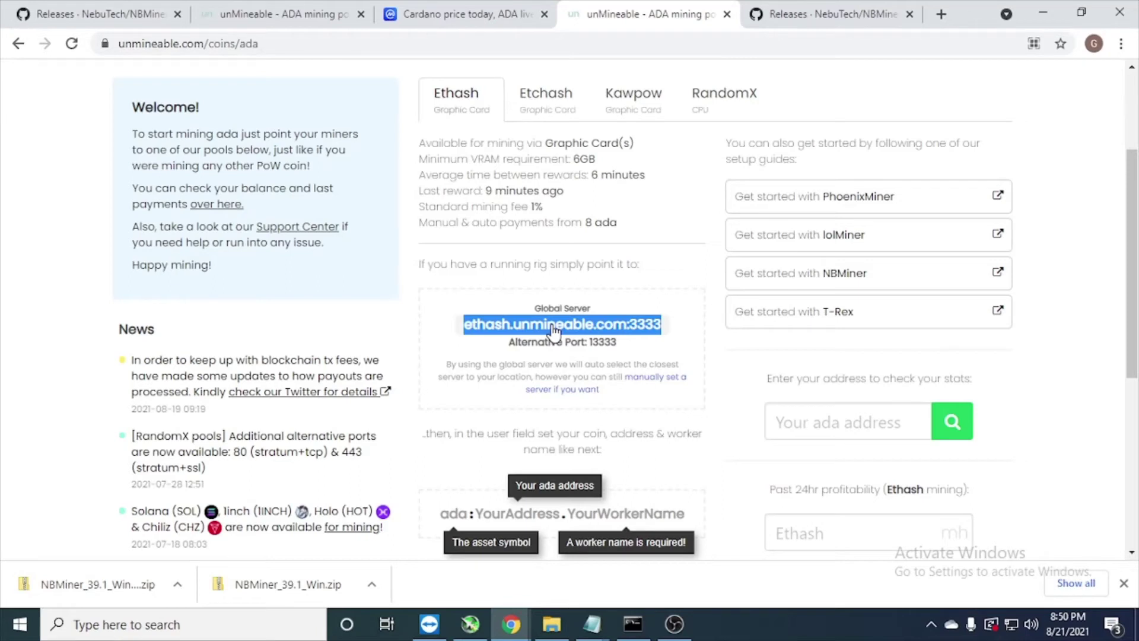
pyautogui.rightClick(554, 331)
pyautogui.click(581, 334)
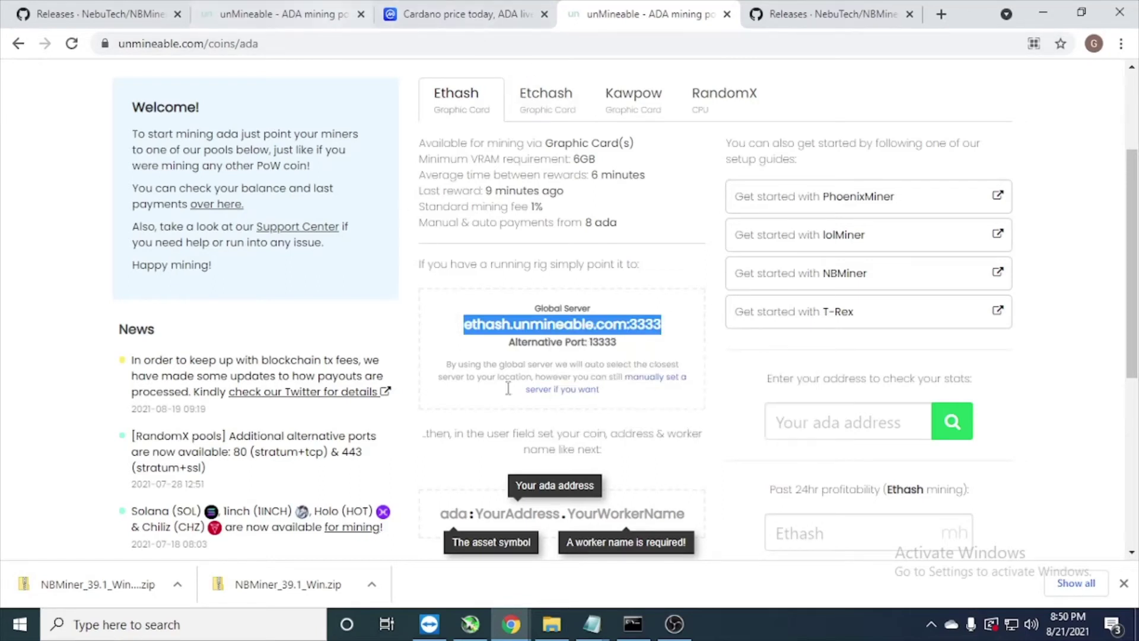
pyautogui.moveTo(588, 620)
pyautogui.click(549, 585)
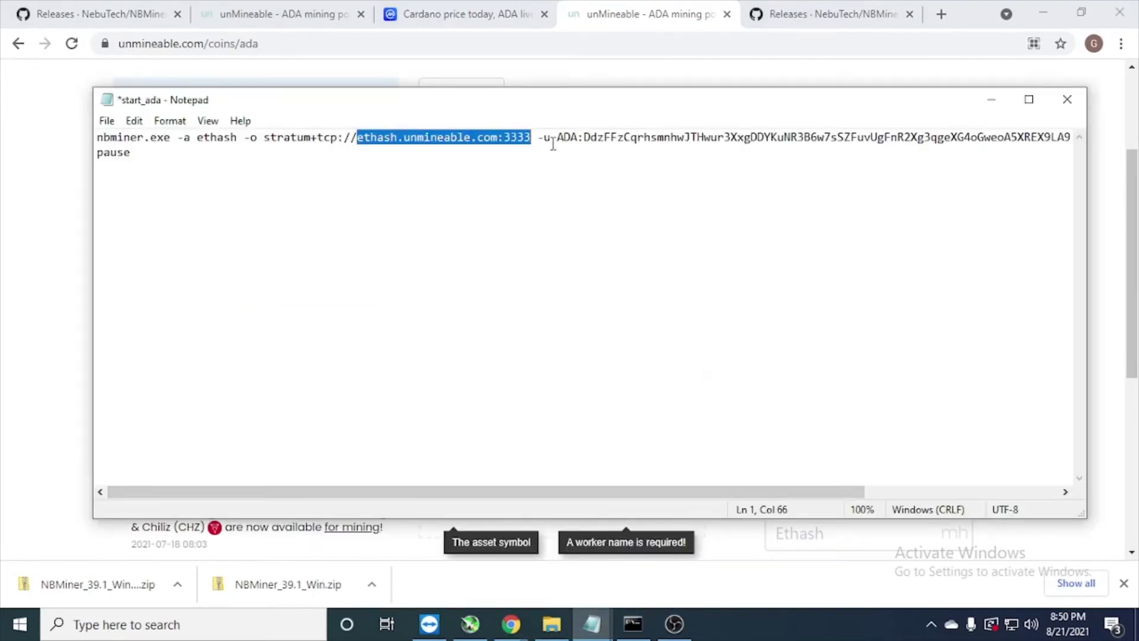
# Check the ADA wallet address and worker name W3060 at the end of the start_ada command.
pyautogui.moveTo(558, 137); pyautogui.dragTo(805, 156)
pyautogui.moveTo(874, 147); pyautogui.dragTo(960, 136)
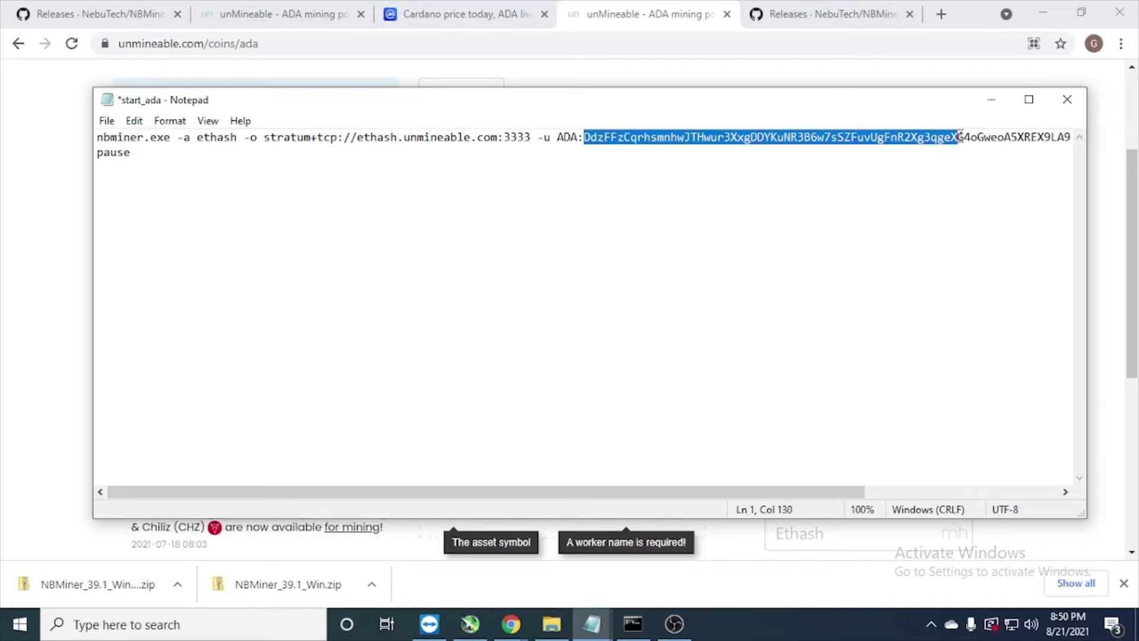
pyautogui.hscroll(3, 944, 163)
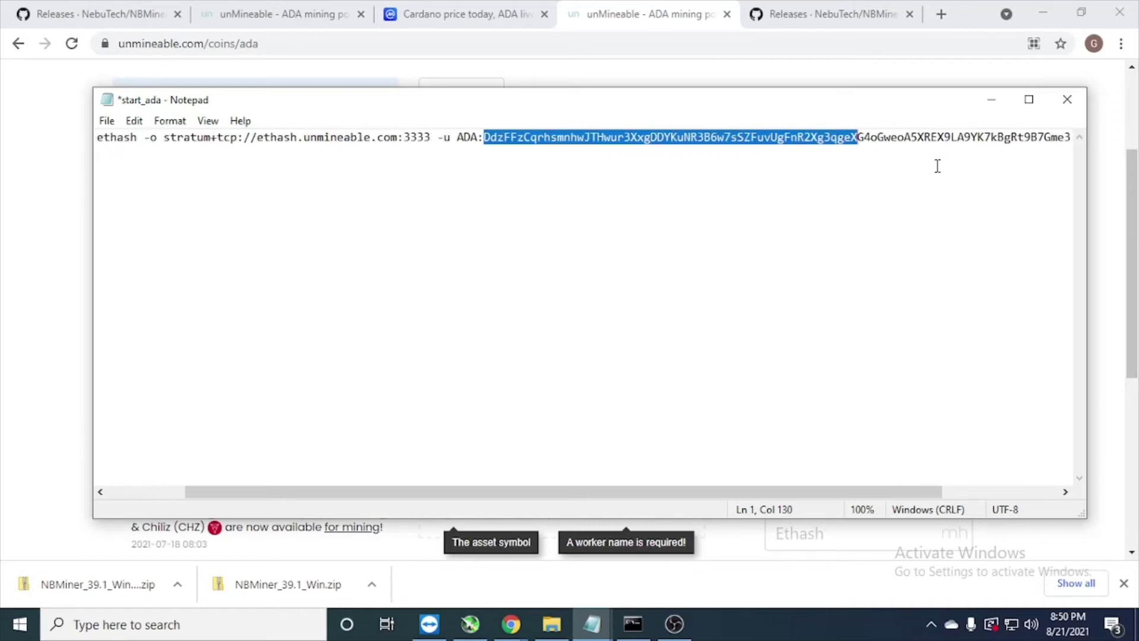
pyautogui.hscroll(5, 872, 177)
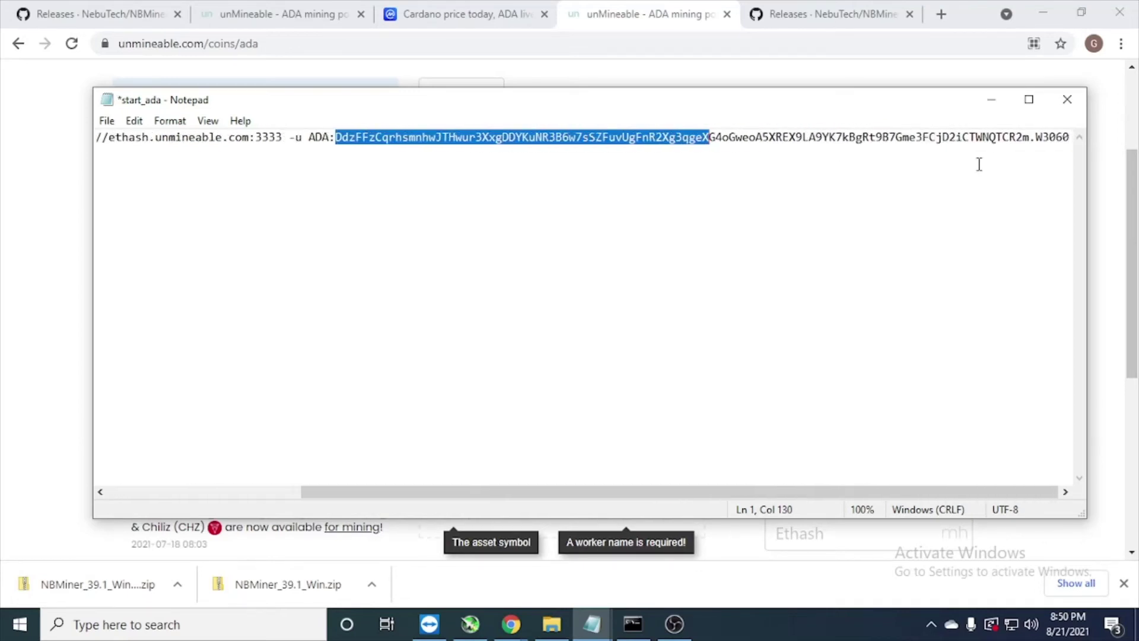
pyautogui.moveTo(1031, 140); pyautogui.dragTo(340, 140)
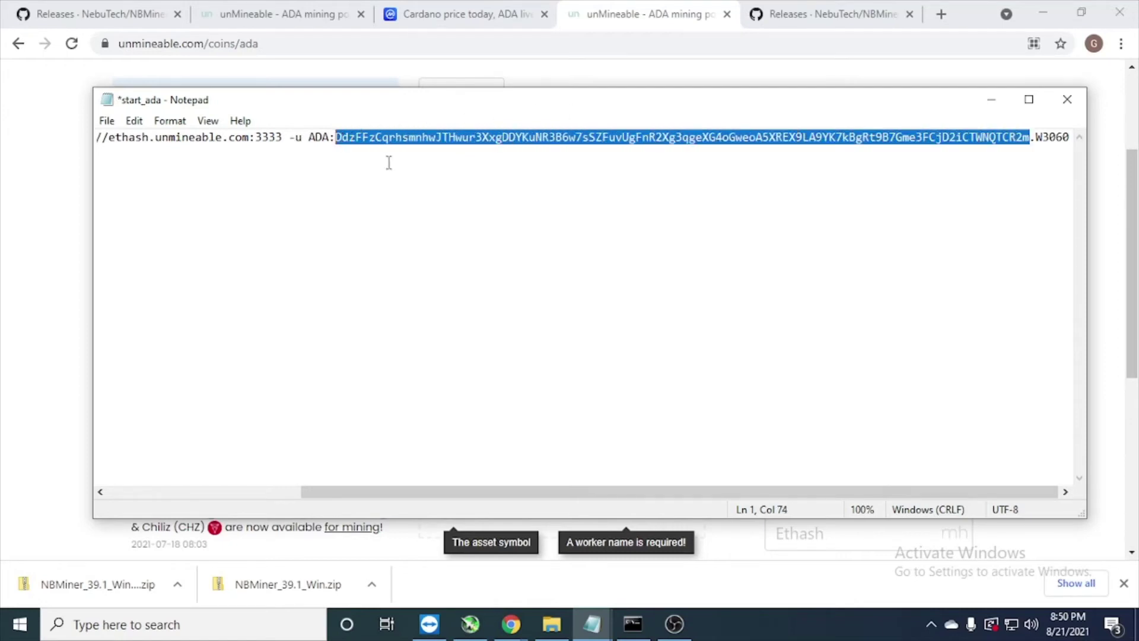
pyautogui.moveTo(1038, 137); pyautogui.dragTo(1077, 137)
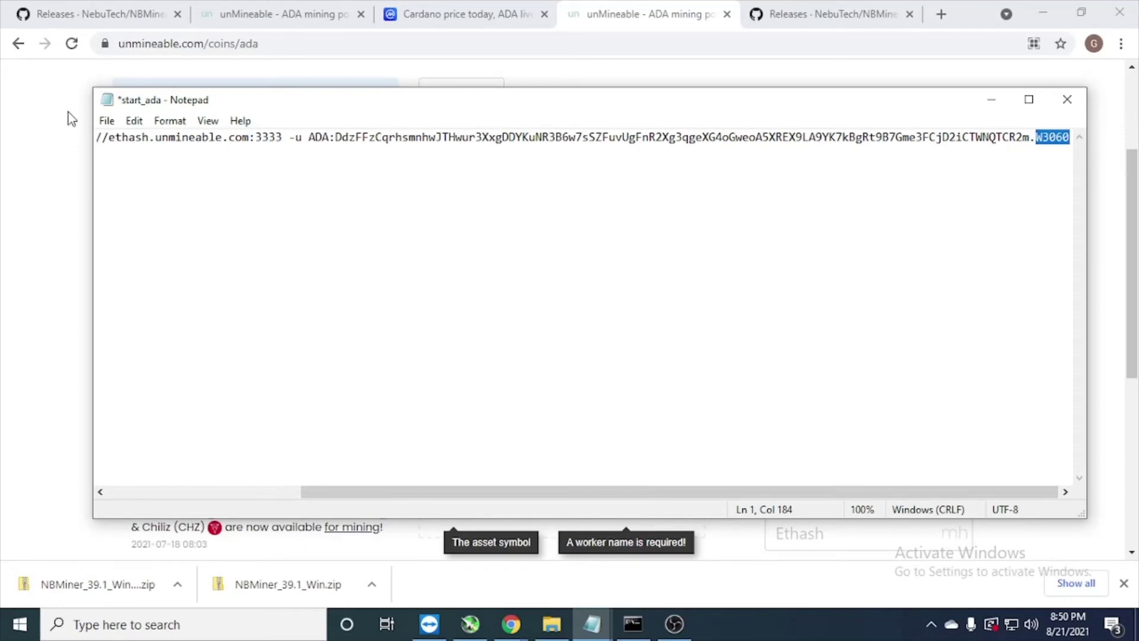
# Save the edited start_ada file and close Notepad.
pyautogui.click(106, 122)
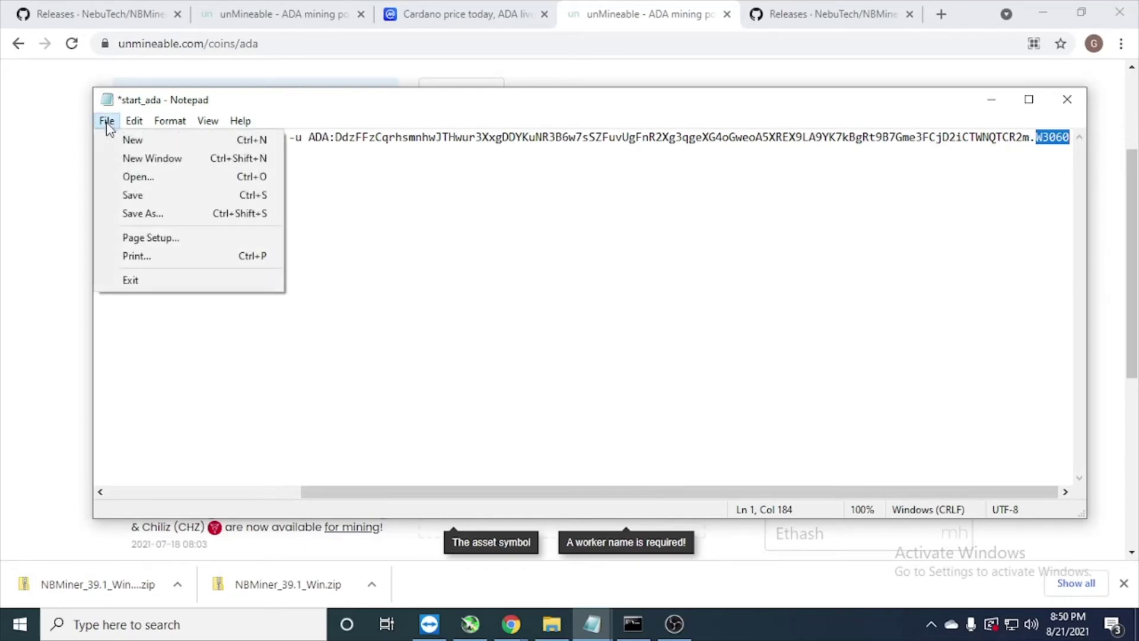
pyautogui.click(178, 196)
pyautogui.click(1066, 99)
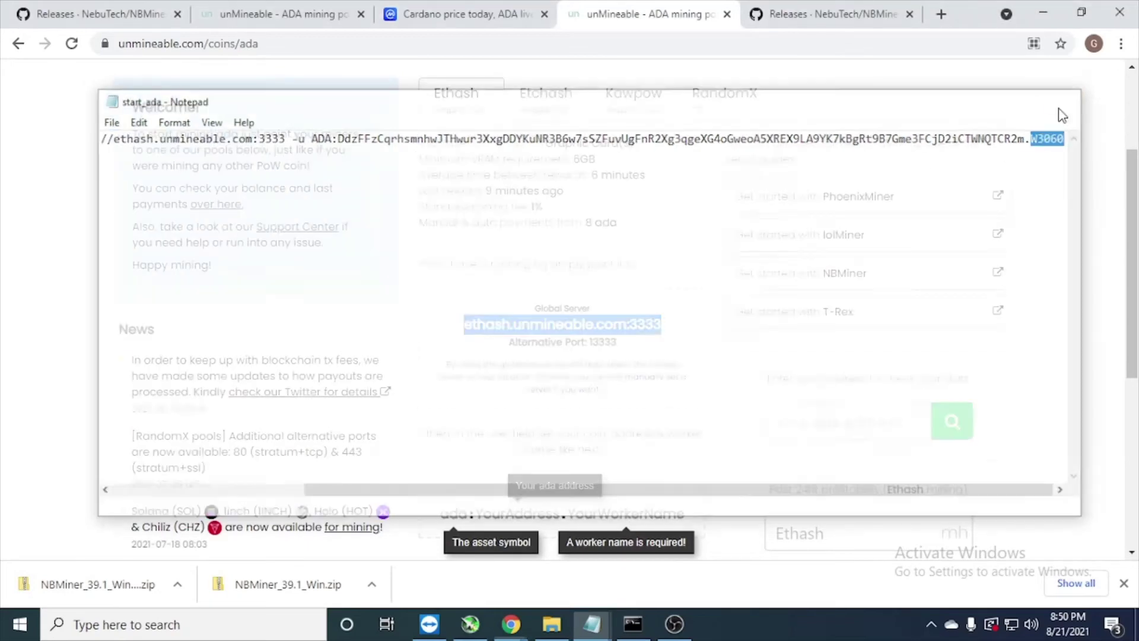
# Browse to the Documents\nb1\NBMiner_Win folder in File Explorer.
pyautogui.click(1045, 15)
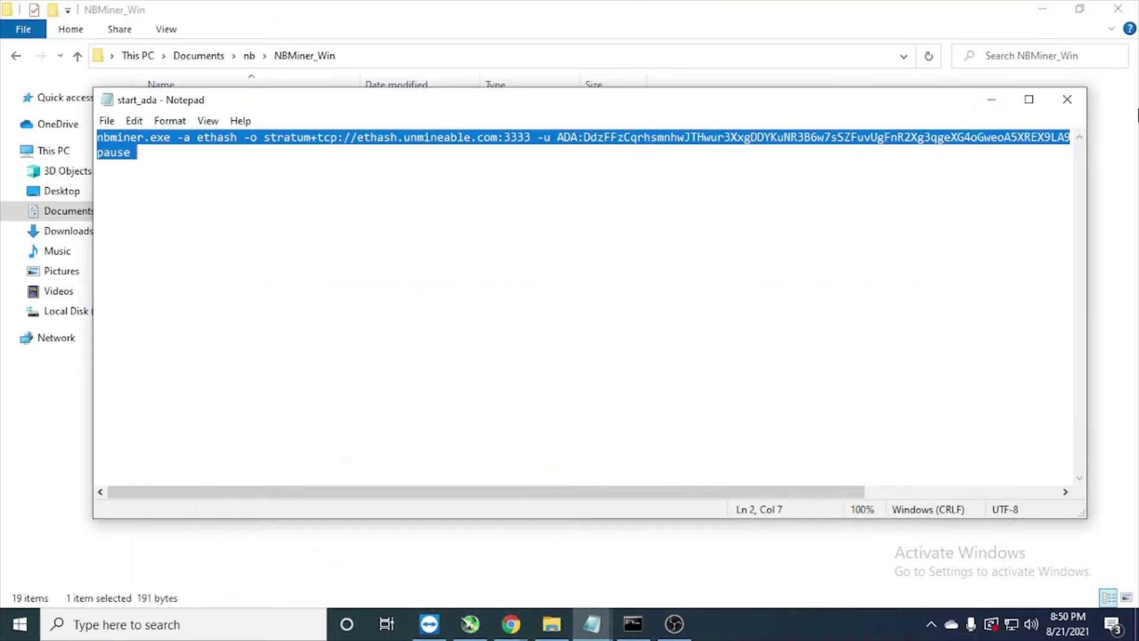
pyautogui.click(1066, 100)
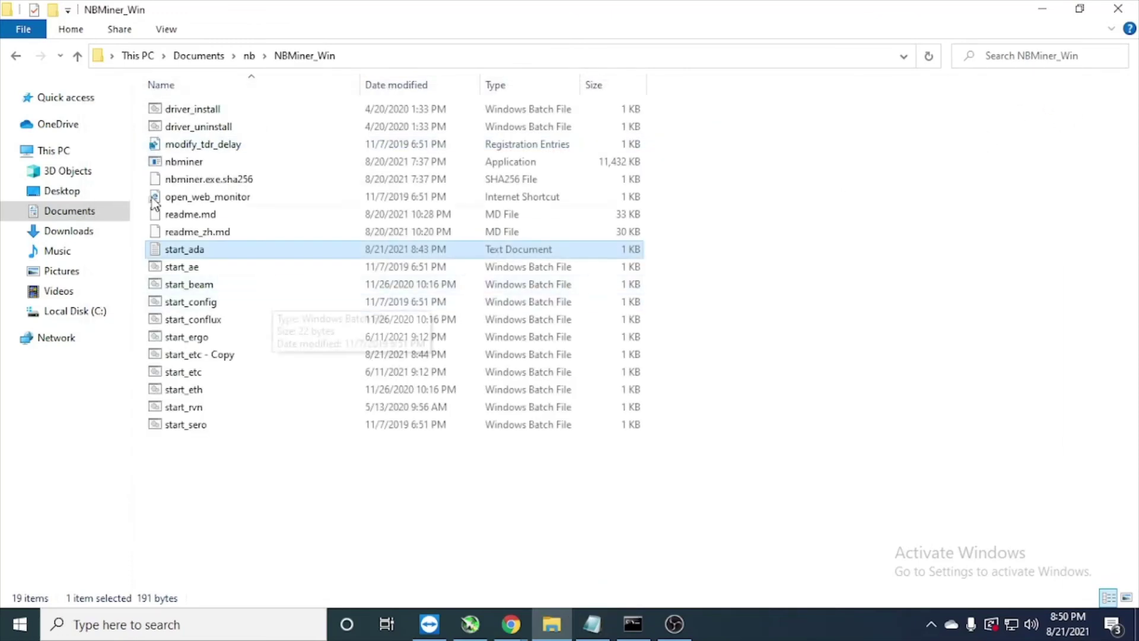
pyautogui.click(79, 211)
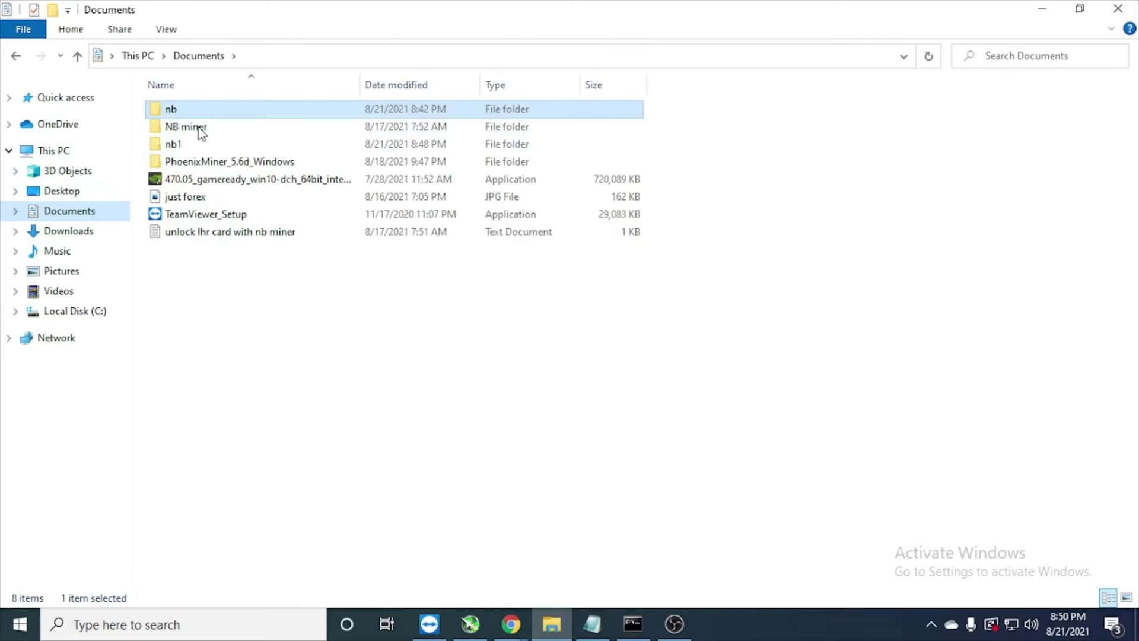
pyautogui.doubleClick(184, 148)
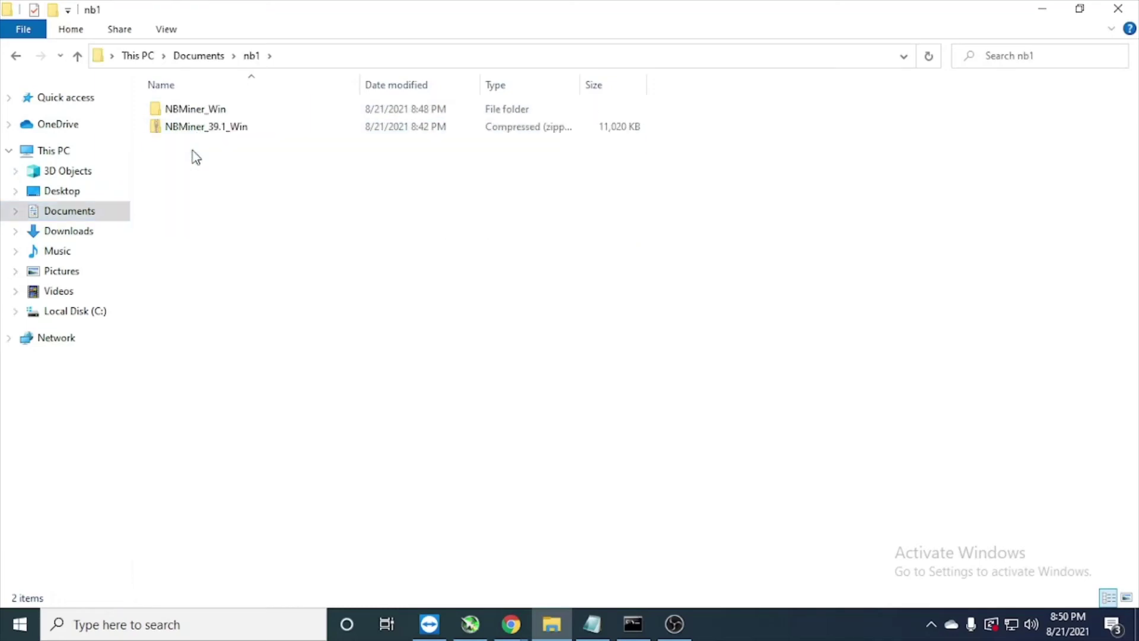
pyautogui.doubleClick(210, 111)
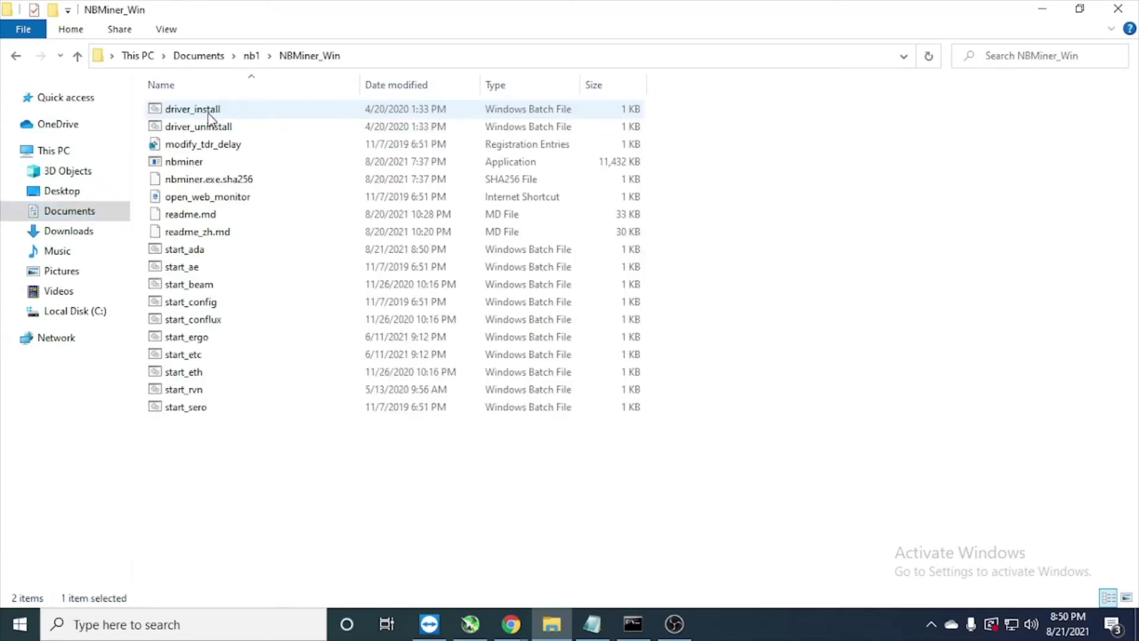
# Open start_ada for editing to review its unMineable ethash ADA command, then close it.
pyautogui.rightClick(229, 248)
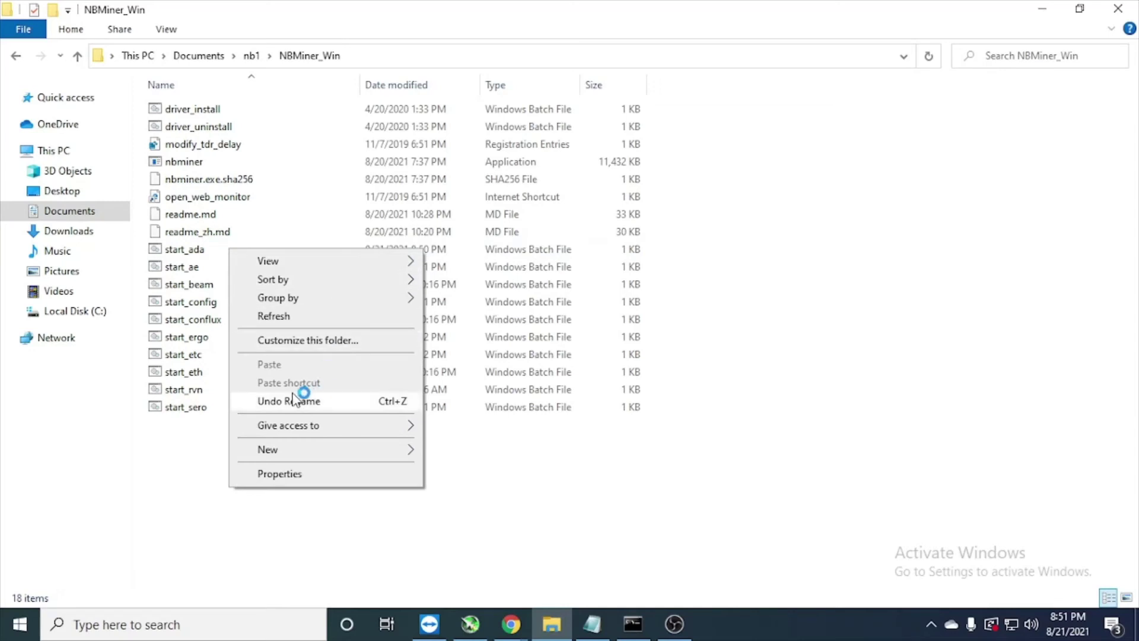
pyautogui.click(194, 220)
pyautogui.click(208, 252)
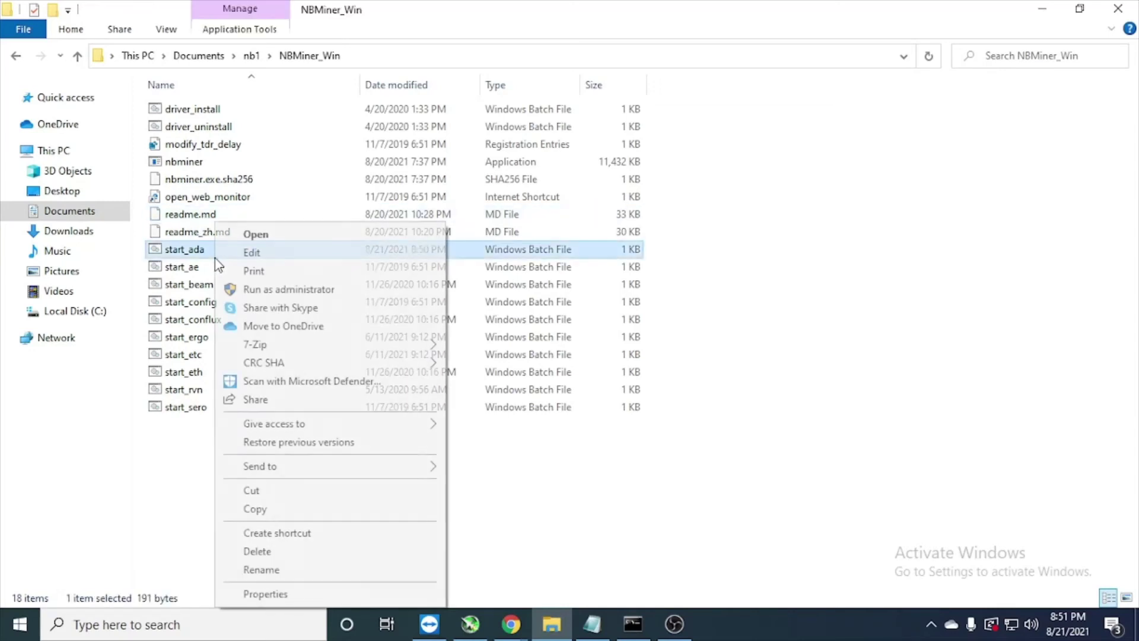
pyautogui.rightClick(214, 257)
pyautogui.click(252, 252)
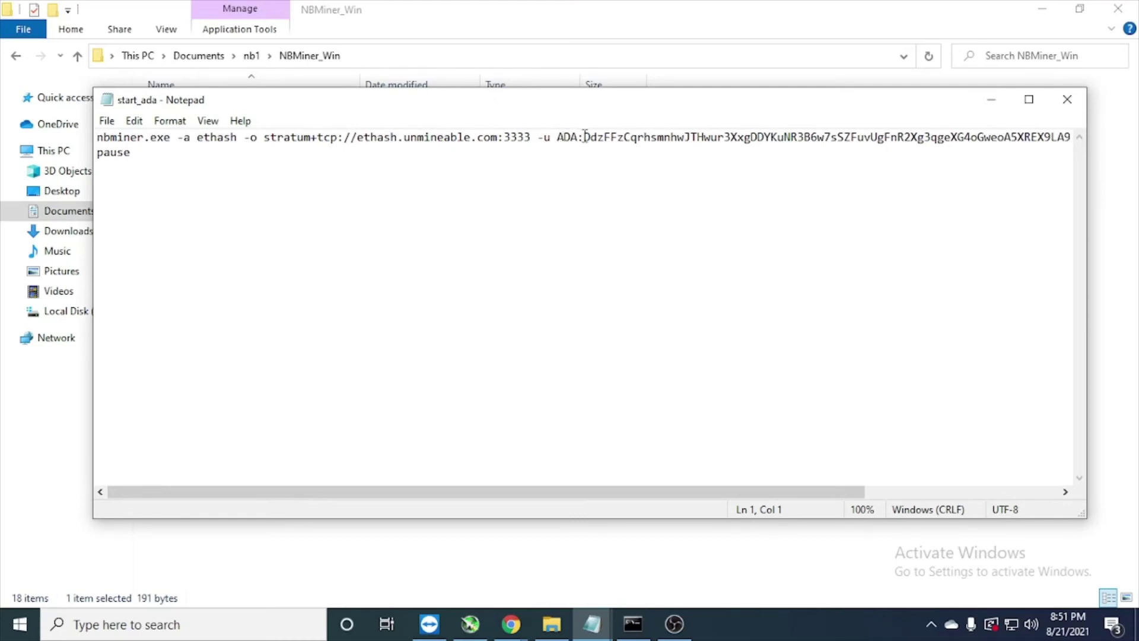
pyautogui.hscroll(8, 893, 148)
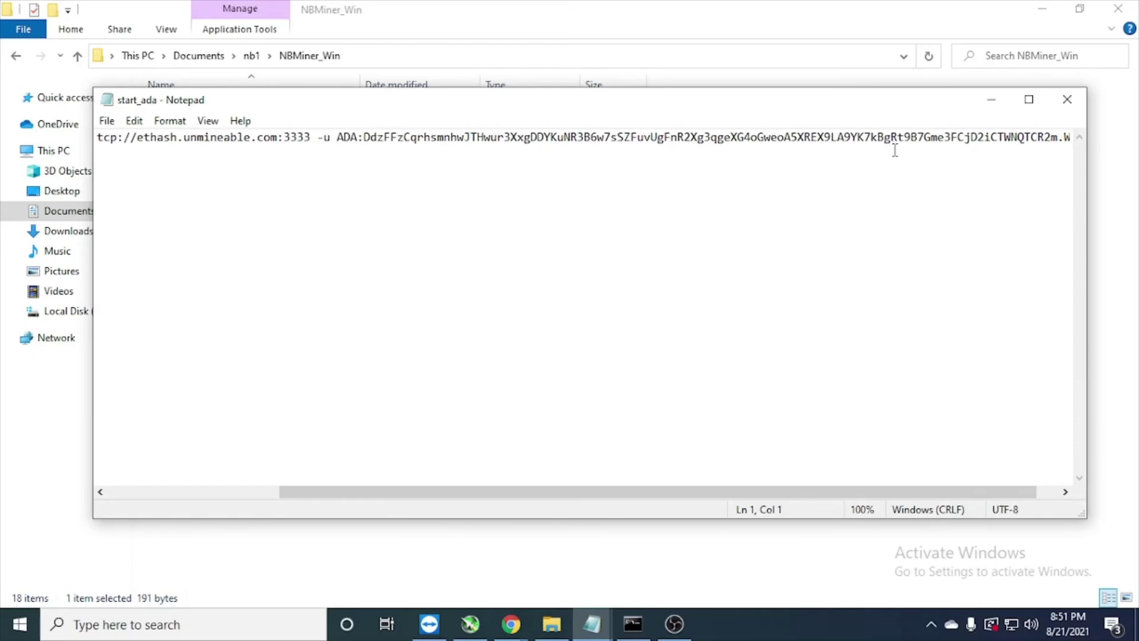
pyautogui.click(1067, 99)
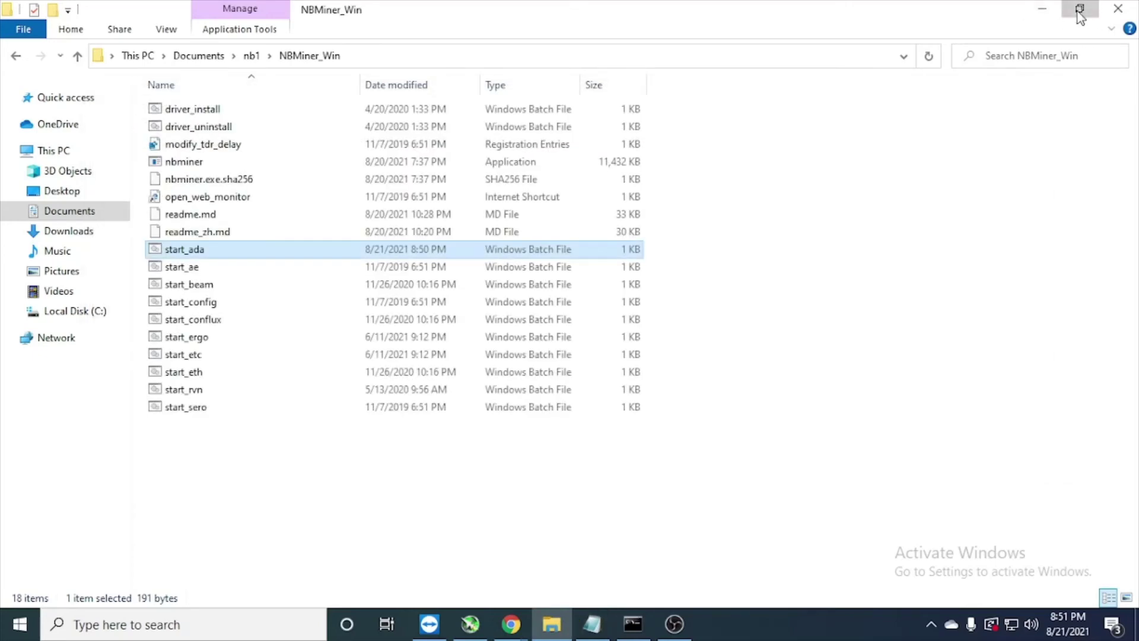
# Clear the browser and OBS windows and close the previously running miner console.
pyautogui.click(1080, 10)
pyautogui.click(1045, 14)
pyautogui.click(1046, 12)
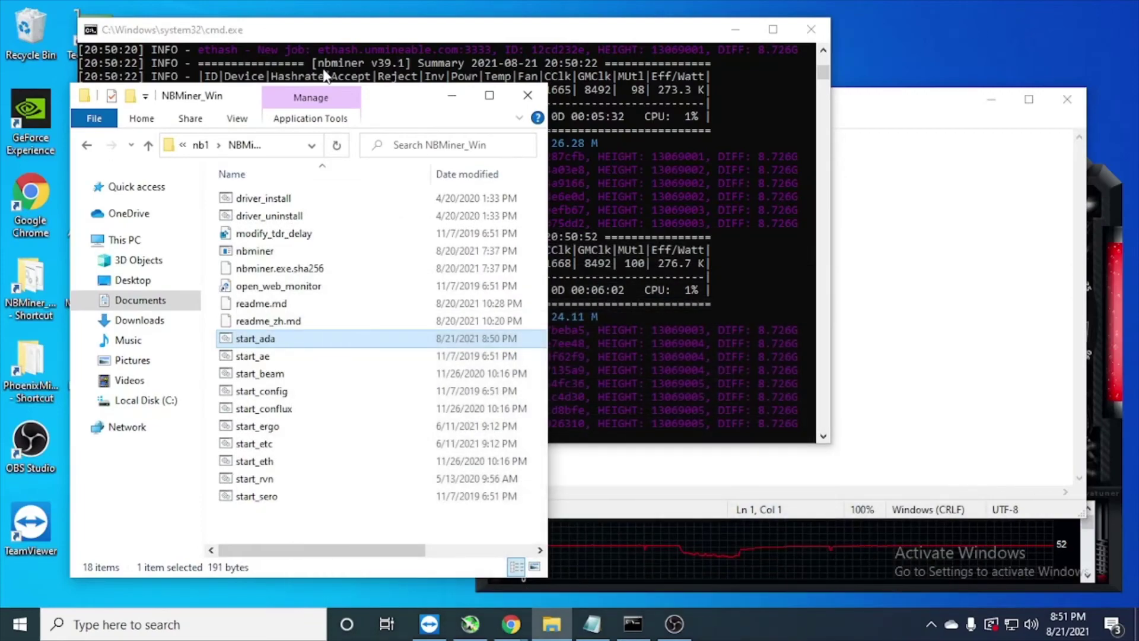
pyautogui.click(810, 29)
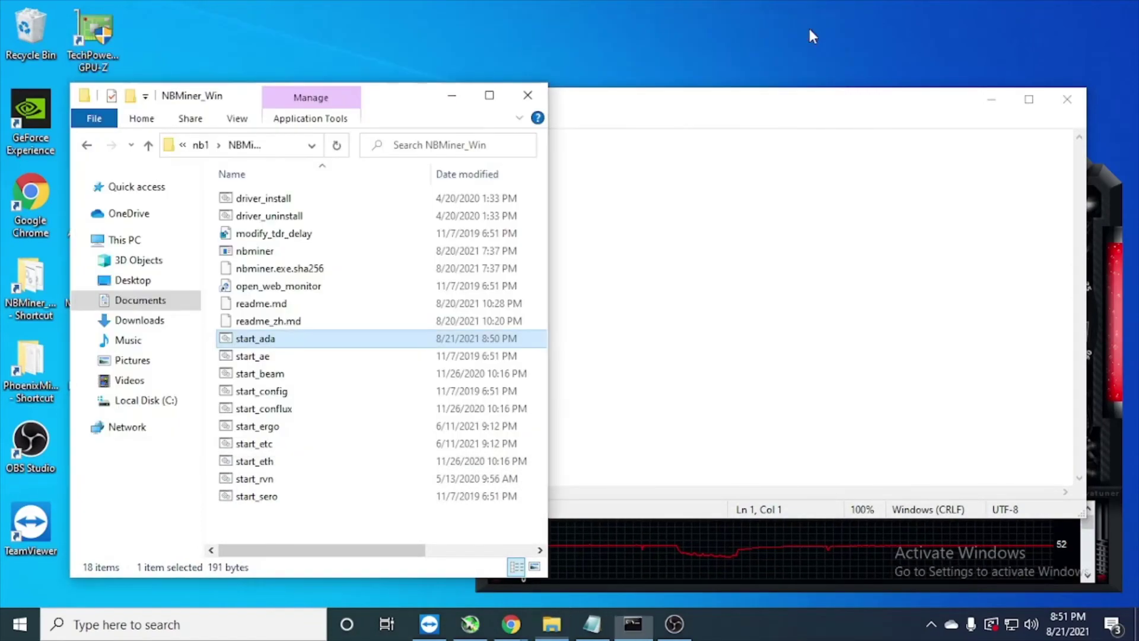
# Launch start_ada, enlarge the NBMiner console, and allow the miner through the firewall.
pyautogui.doubleClick(295, 339)
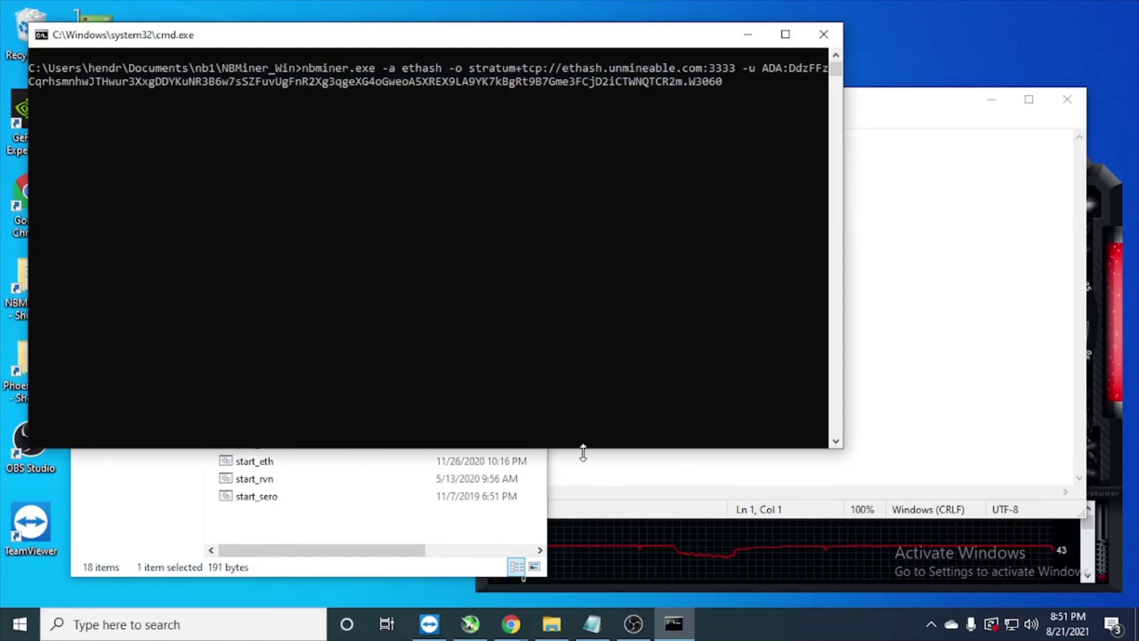
pyautogui.moveTo(583, 452); pyautogui.dragTo(633, 590)
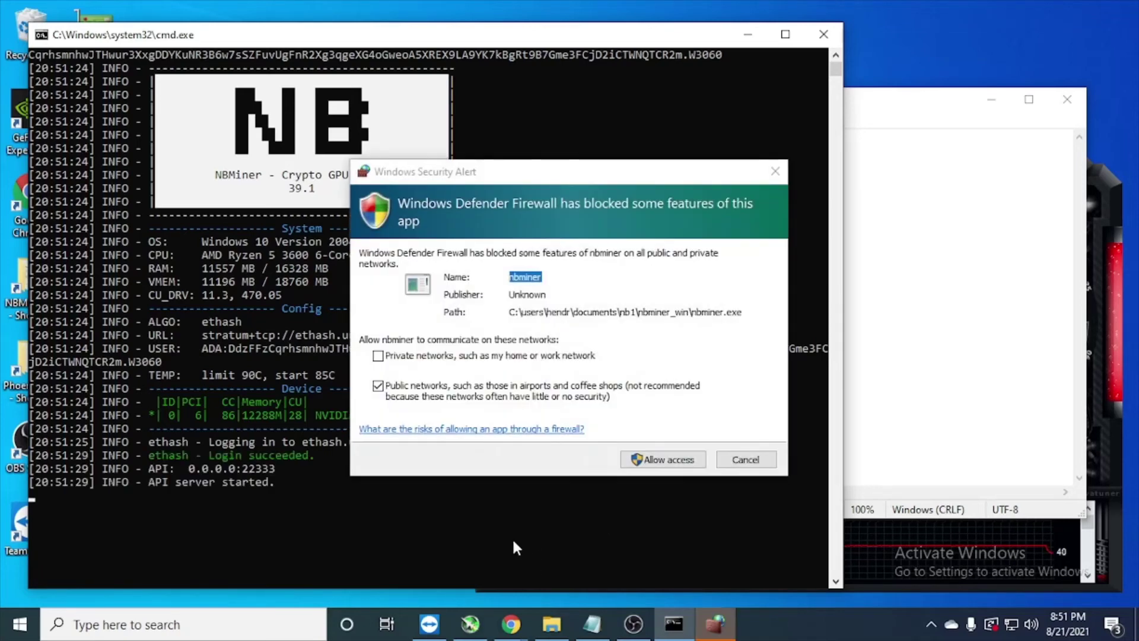
pyautogui.click(643, 460)
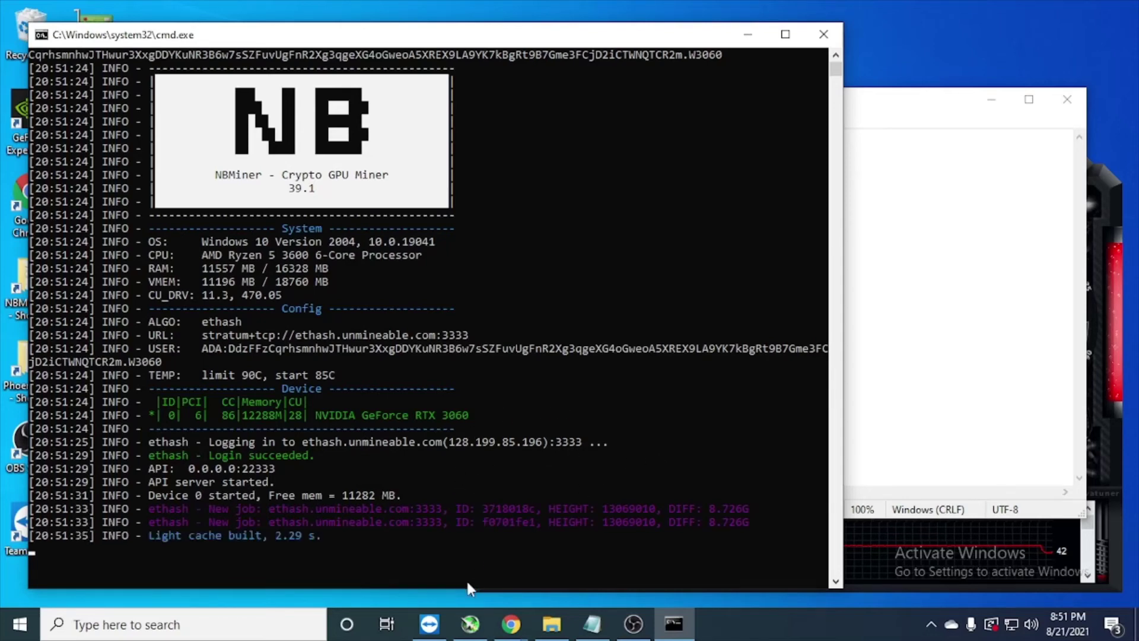
# On the unMineable ADA address page, confirm worker W3060 at 47 Mh and a 0.001230 ADA balance.
pyautogui.moveTo(508, 628)
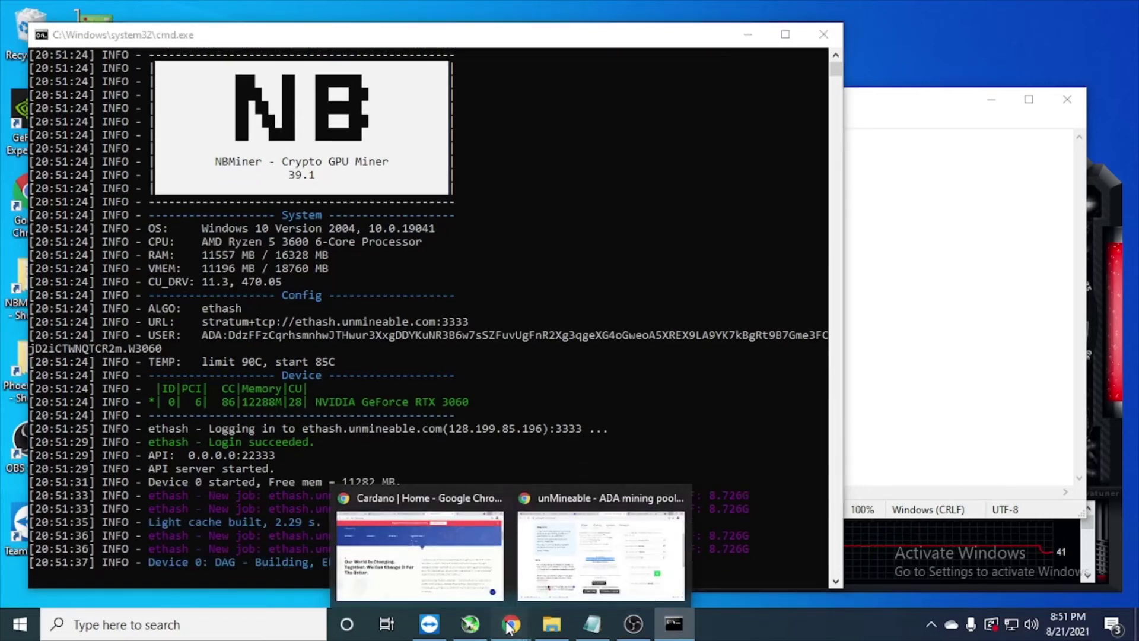
pyautogui.click(600, 552)
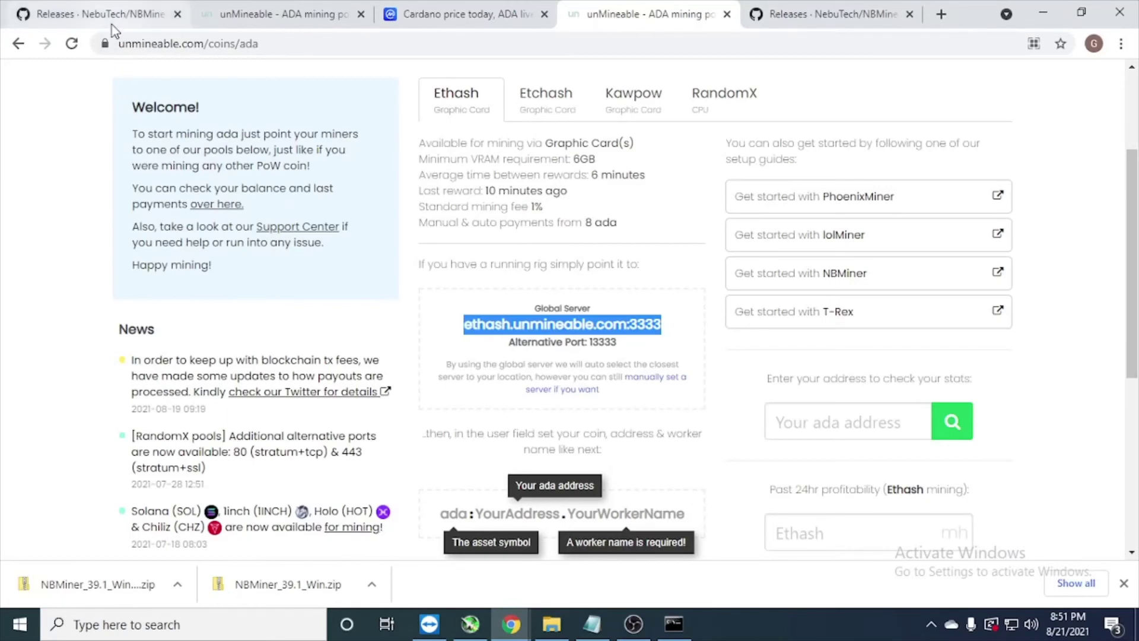
pyautogui.click(290, 20)
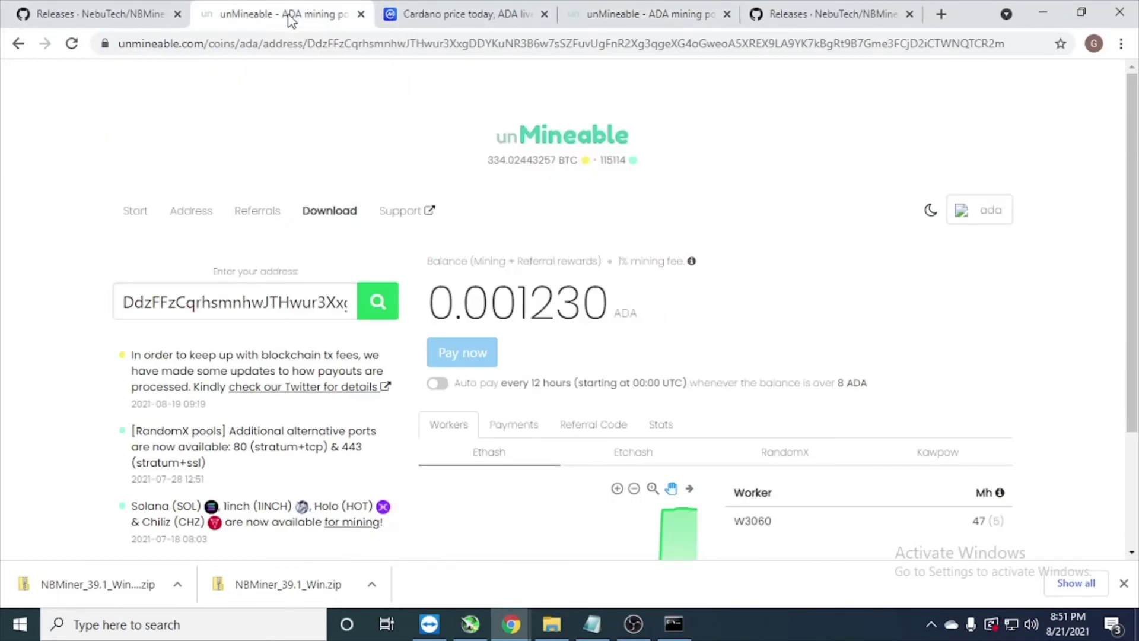
pyautogui.scroll(-3, 574, 219)
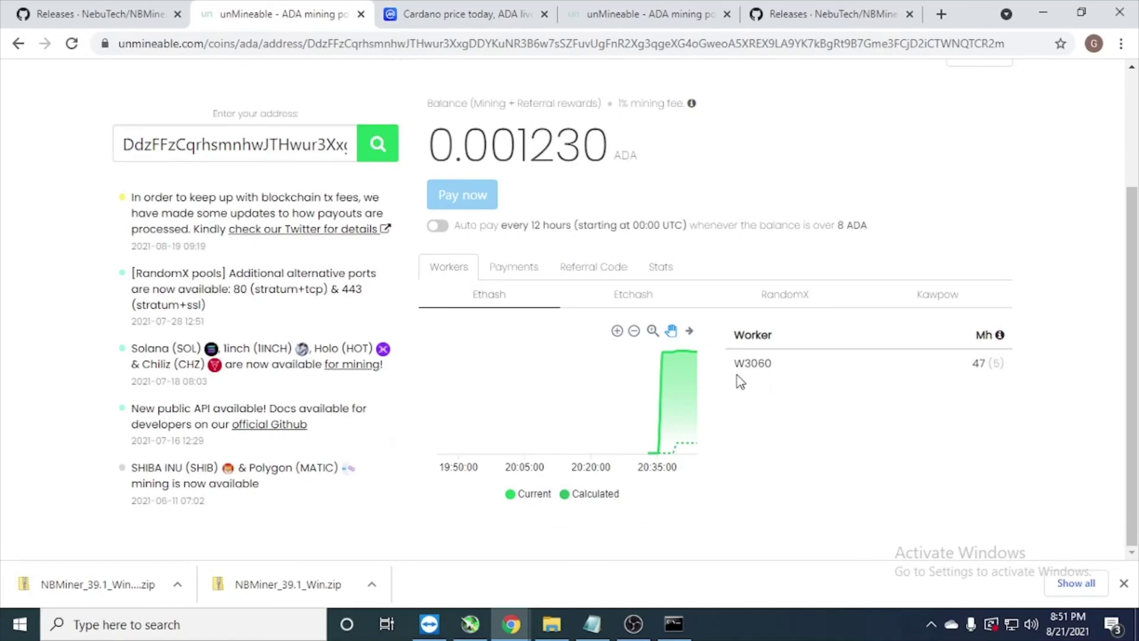
pyautogui.moveTo(740, 380); pyautogui.dragTo(815, 369)
pyautogui.scroll(3, 510, 207)
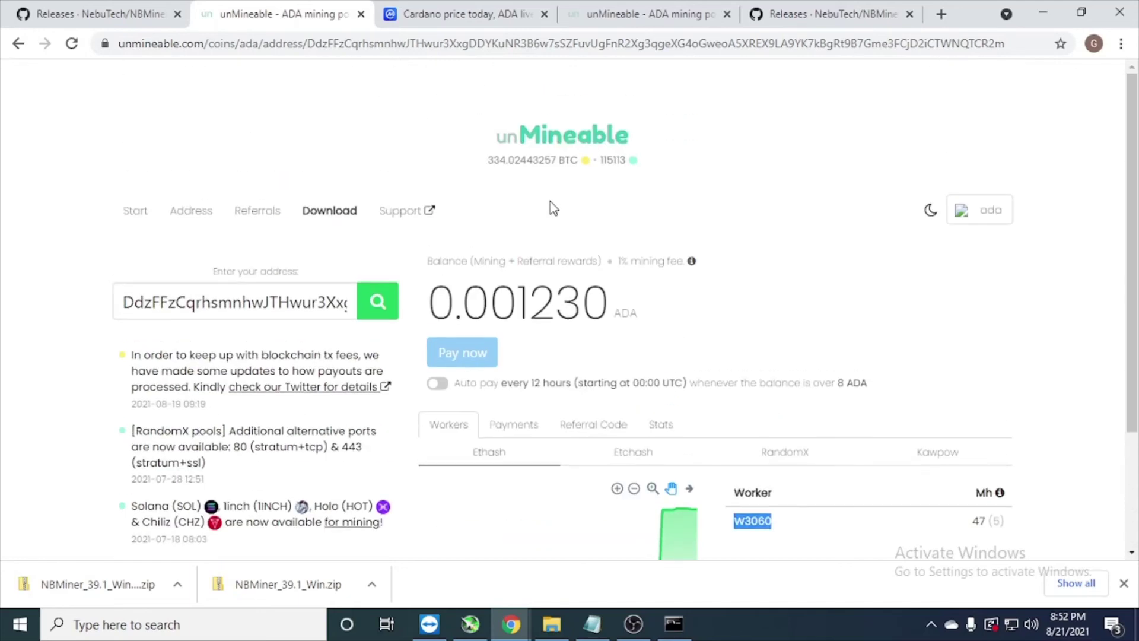
pyautogui.click(478, 17)
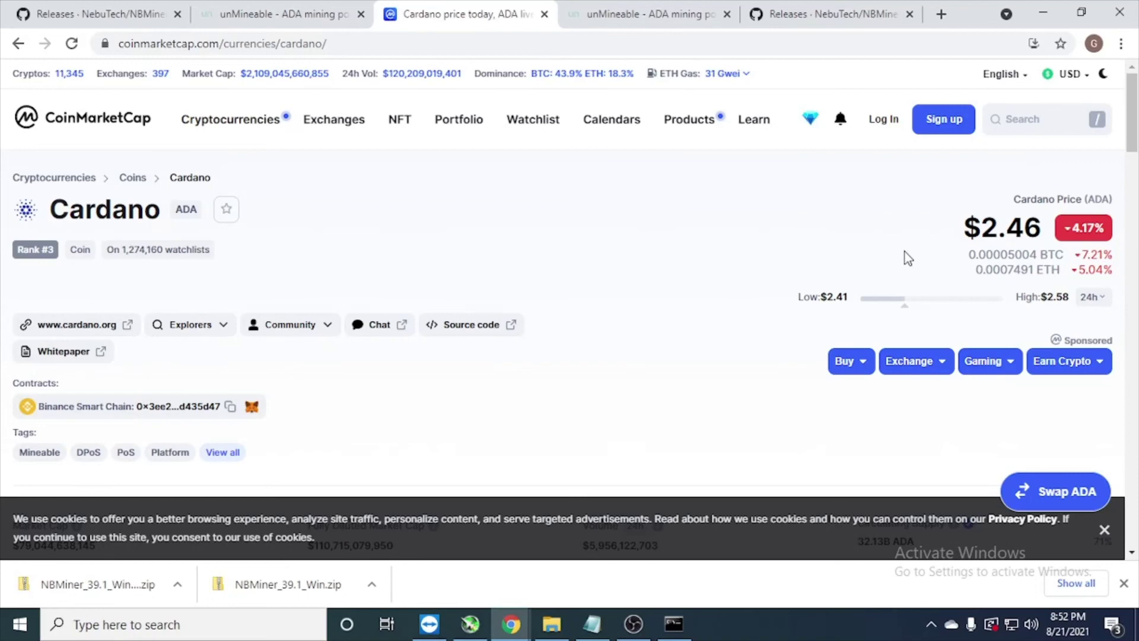
pyautogui.scroll(-1, 463, 249)
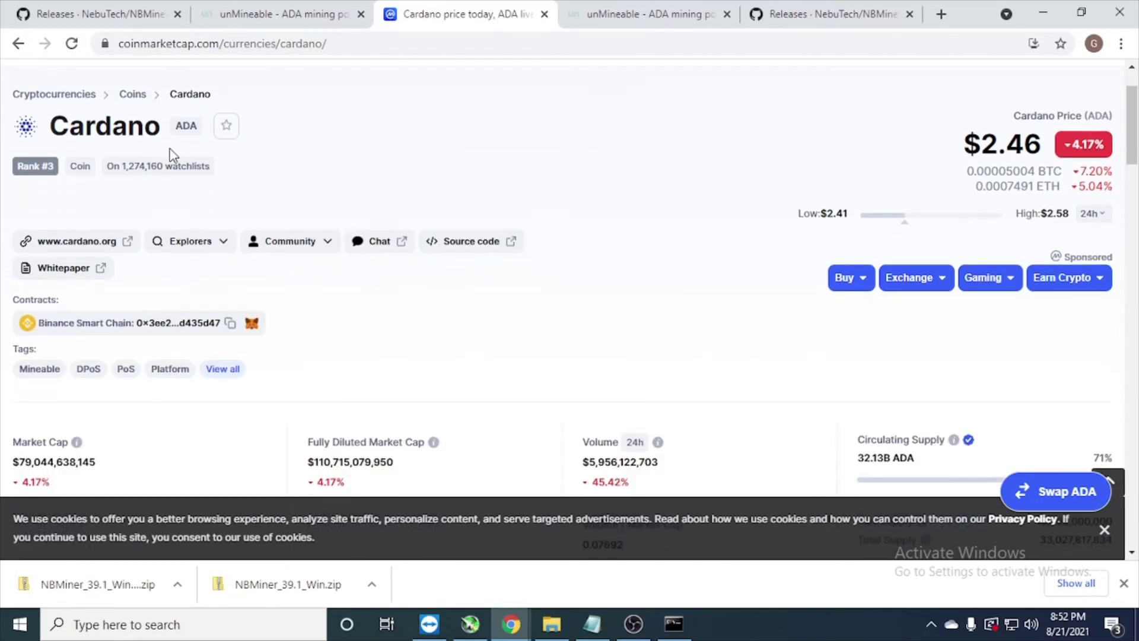
pyautogui.scroll(1, 170, 157)
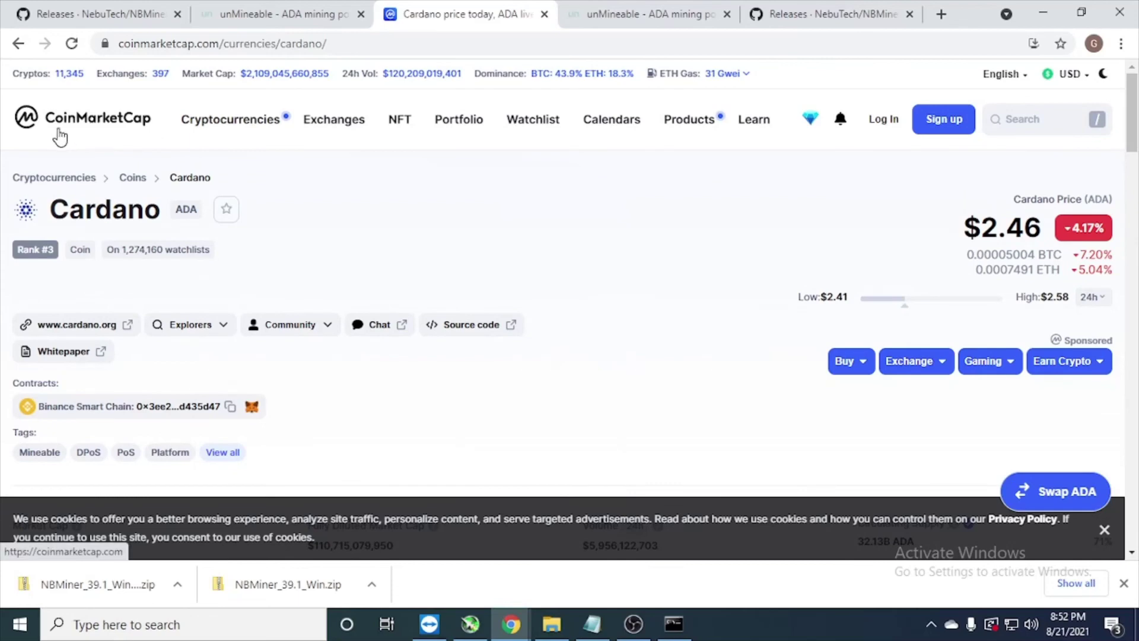
pyautogui.click(243, 17)
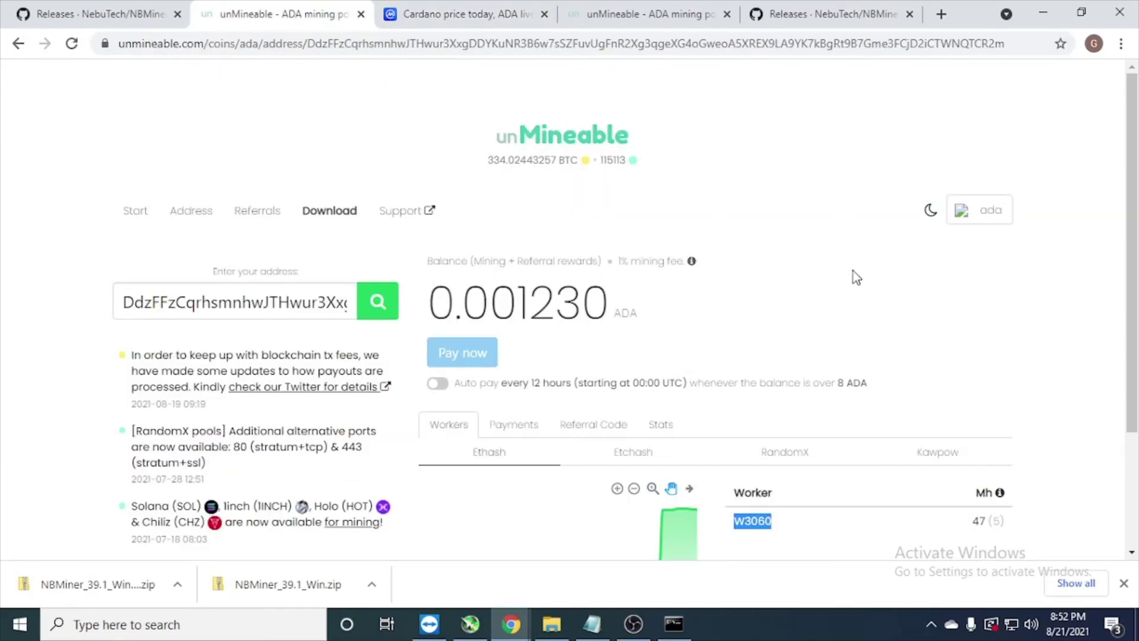
pyautogui.scroll(-2, 814, 337)
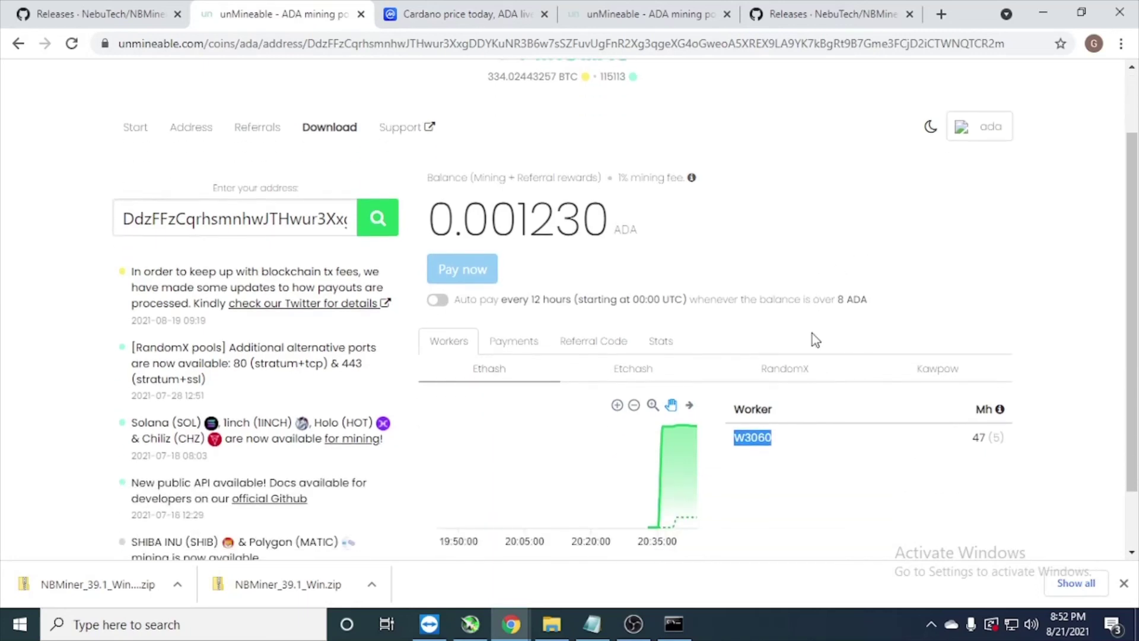